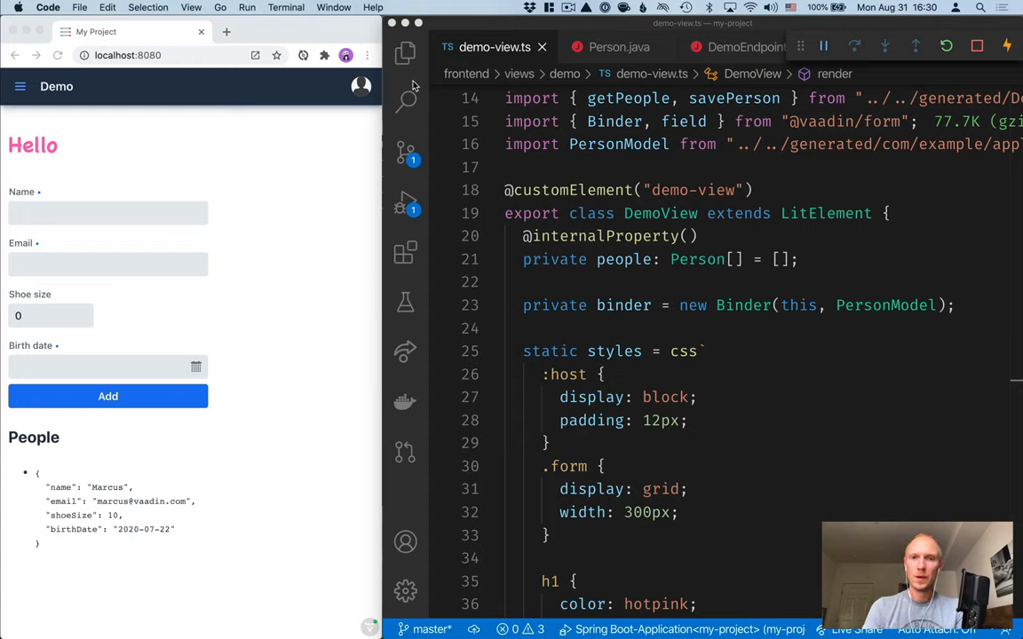
Create a new folder 'other' under frontend/views from the Explorer.
click(405, 51)
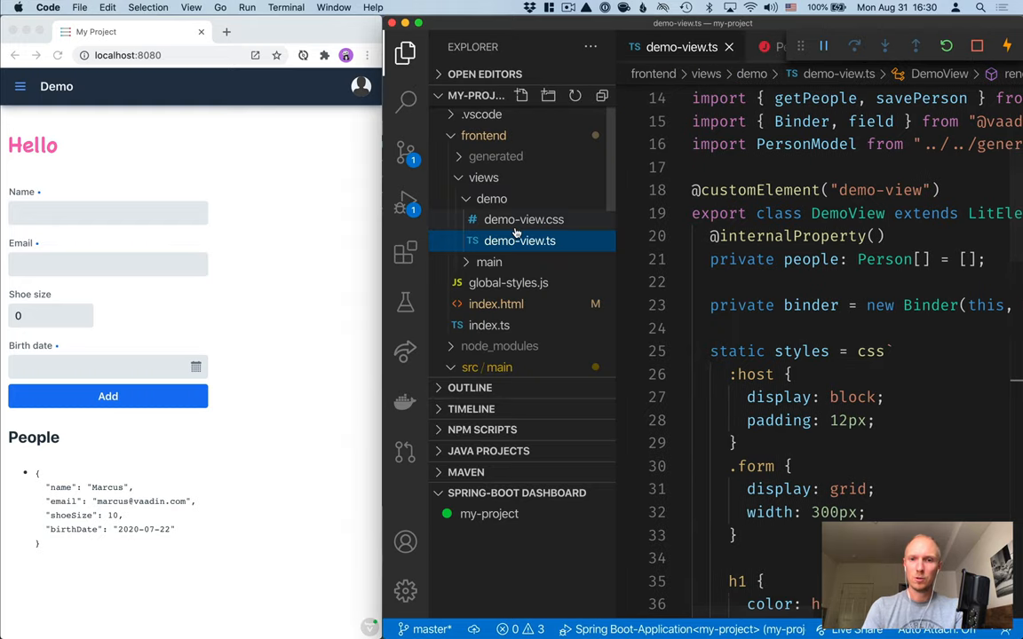
right_click(483, 177)
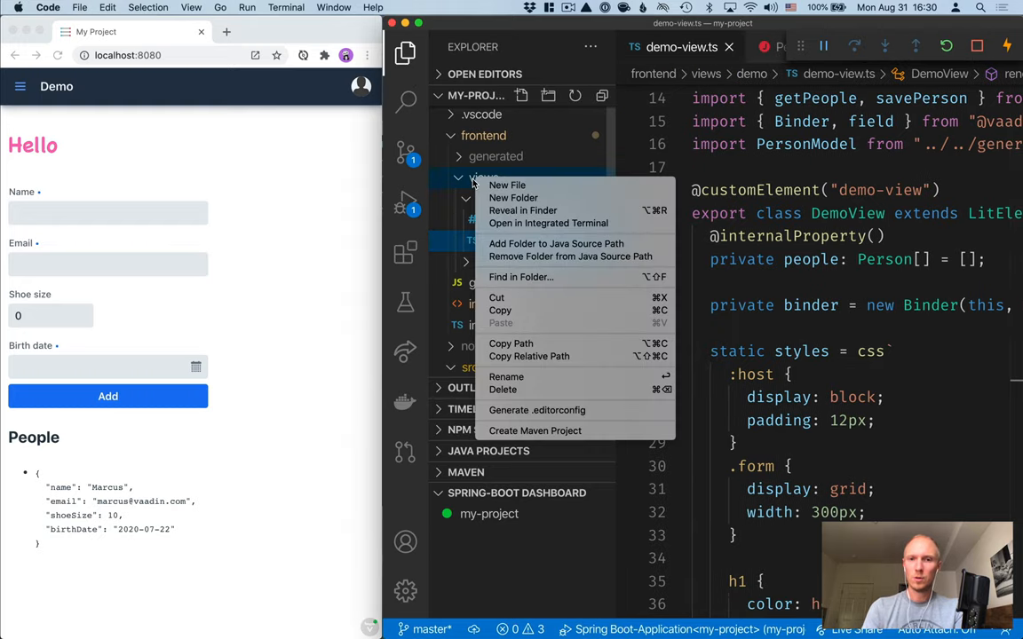
click(519, 199)
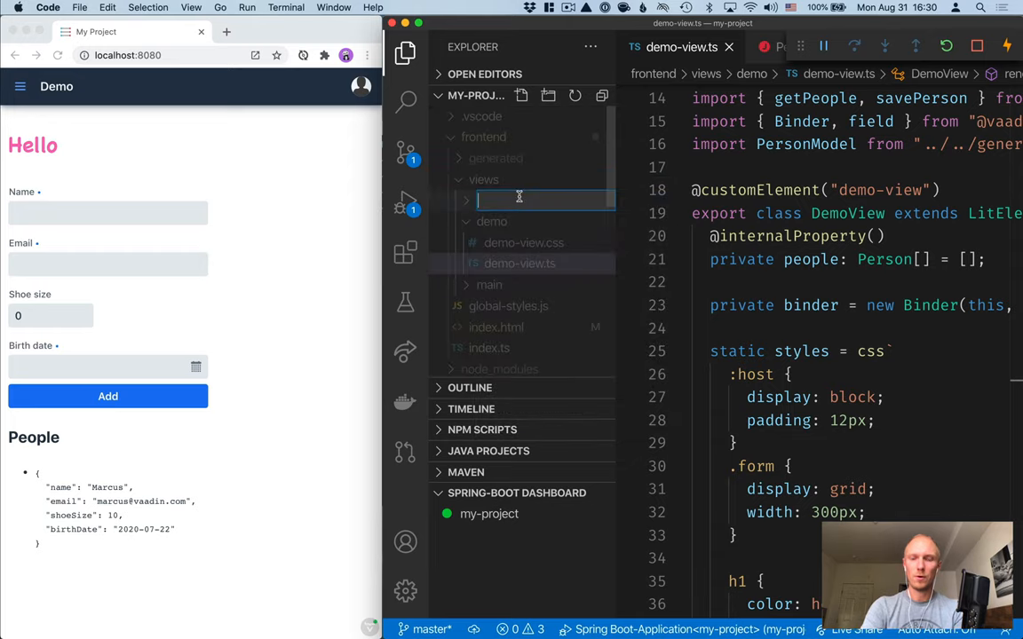
text(other)
key(Return)
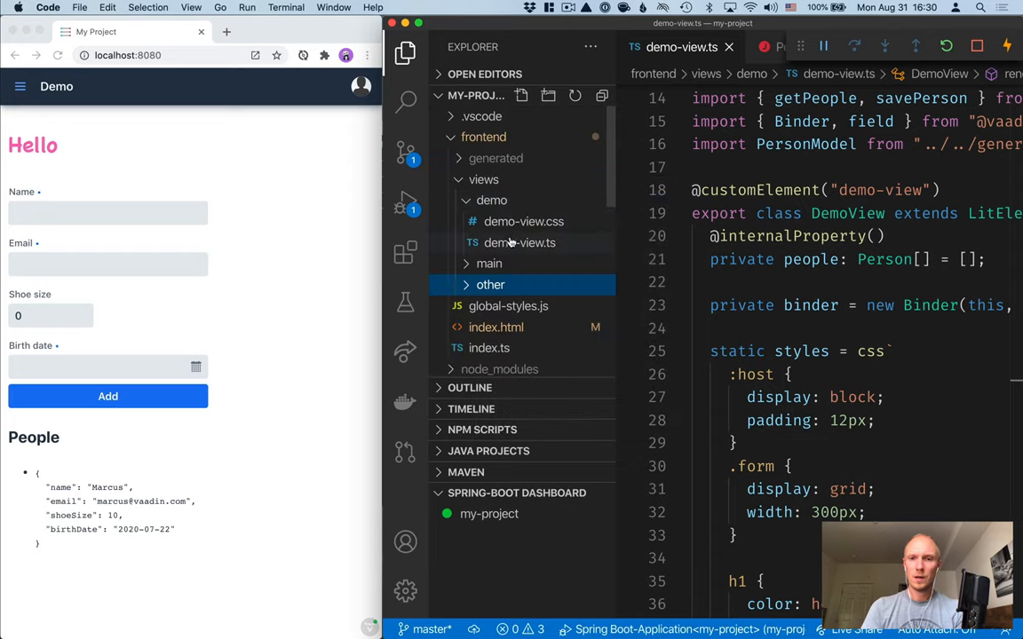
Create an empty file 'other-view.ts' inside the other folder.
right_click(490, 284)
click(497, 258)
text(o)
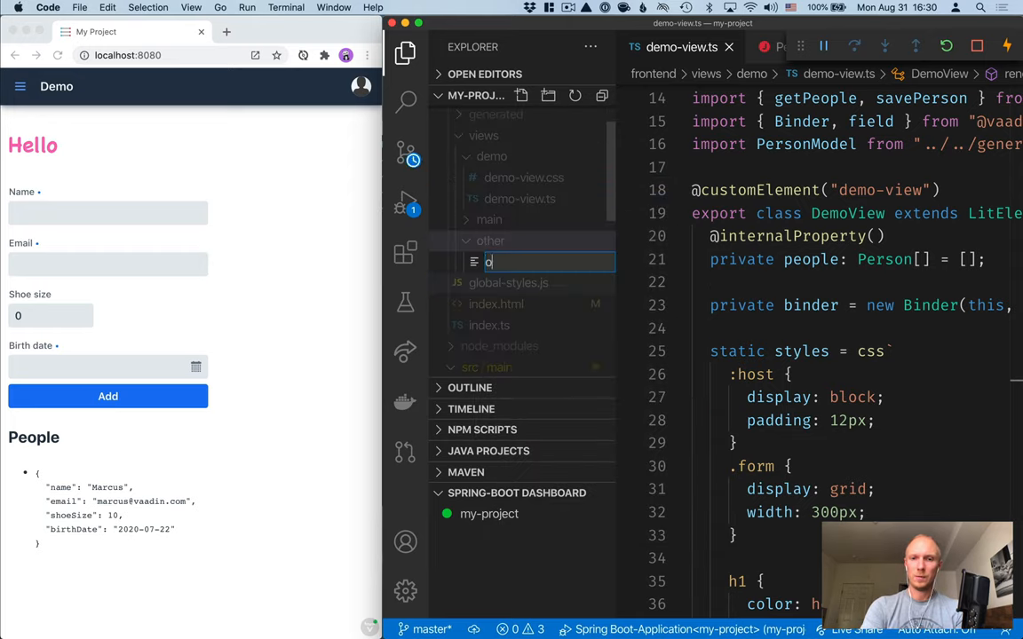
text(ther.)
text(-view.ts)
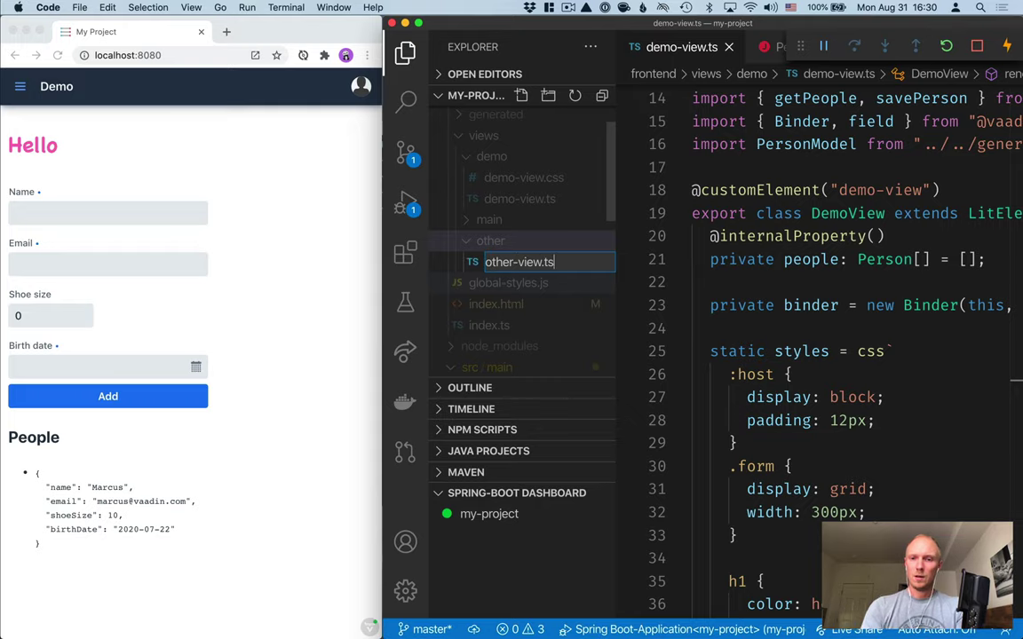
key(Return)
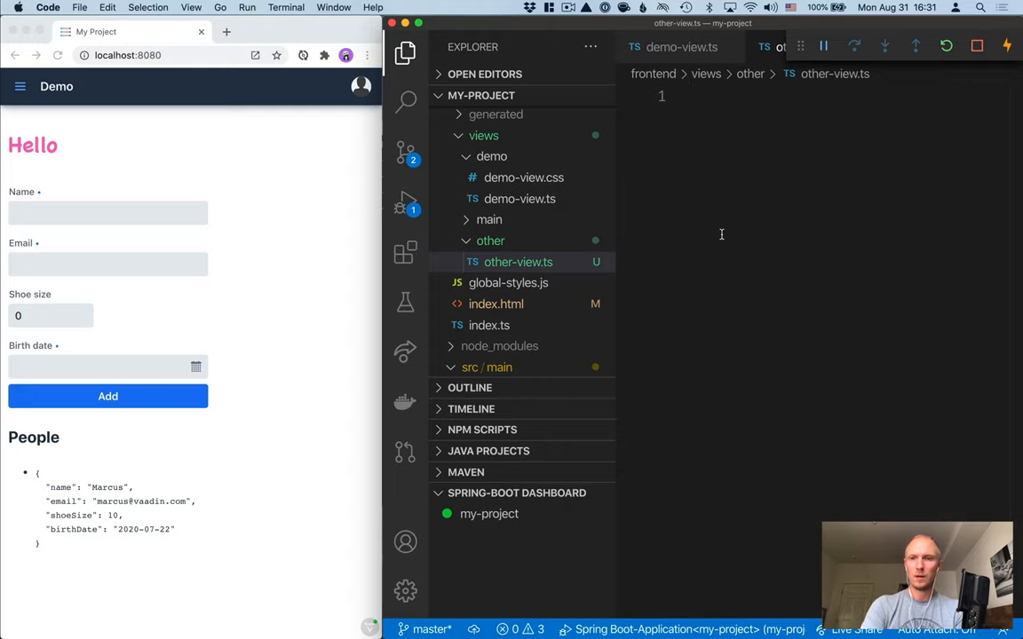
text(export )
text(cal)
Write 'export class OtherView extends LitElement {}' with LitElement auto-imported.
key(BackSpace)
key(BackSpace)
text(lass OtherView ext)
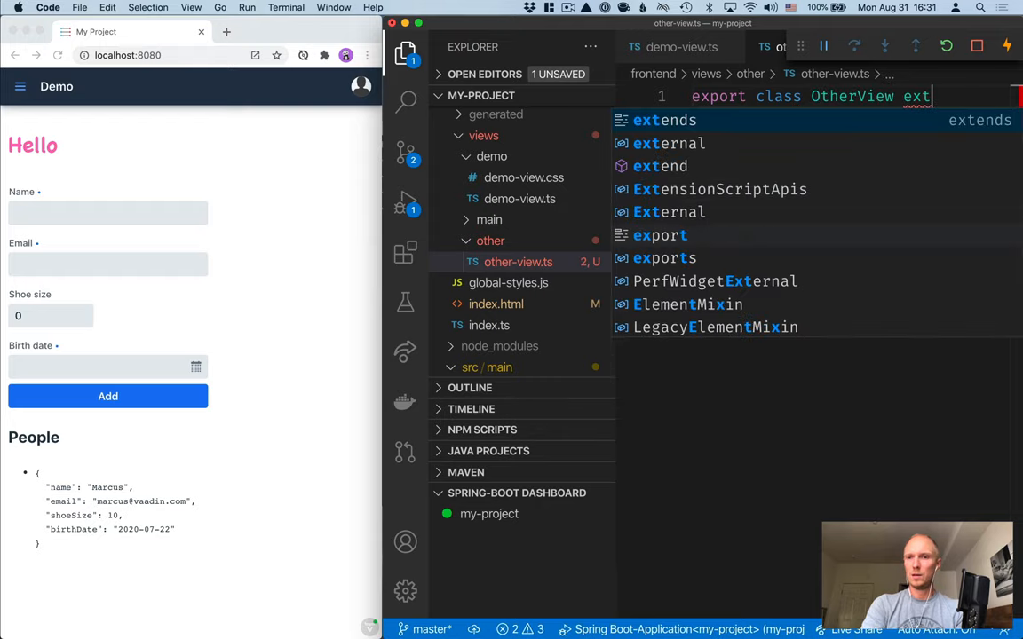
text(ends Lite)
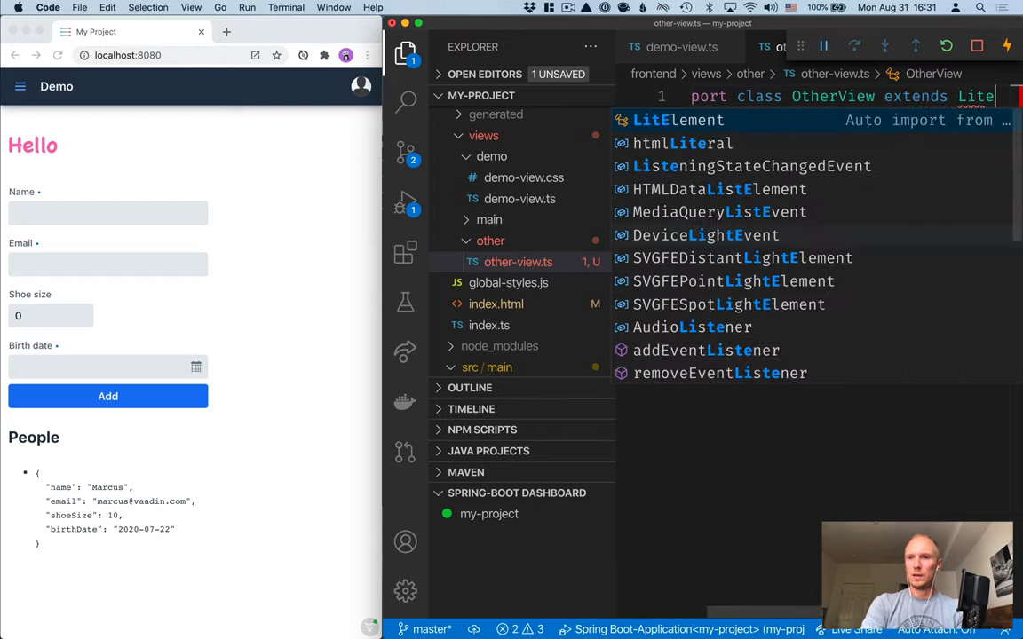
key(Tab)
text({)
key(Return)
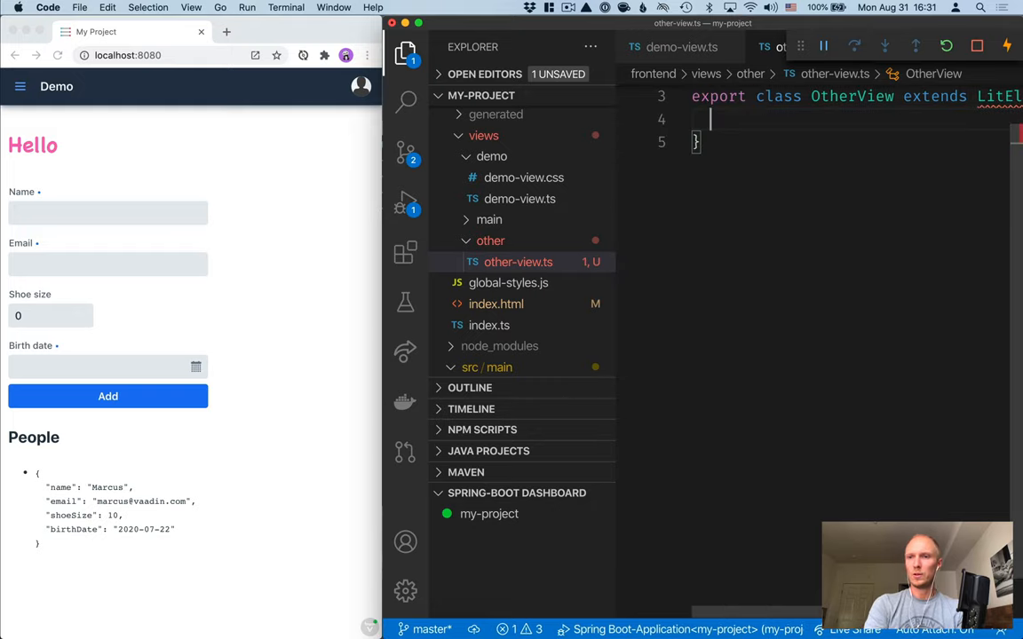
key(Up)
key(Up)
key(Return)
text(@)
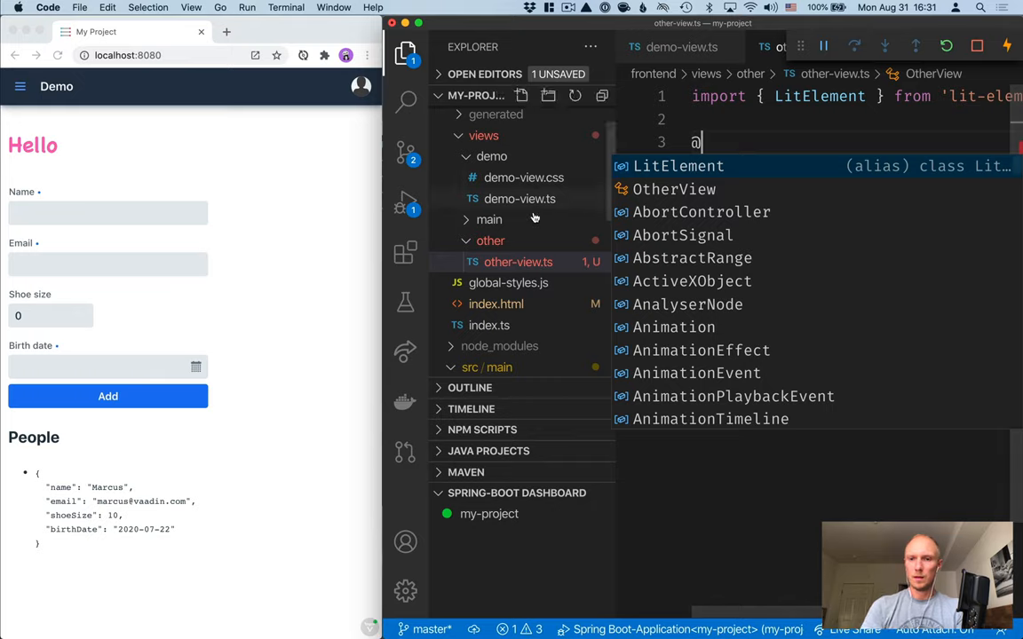
text(e)
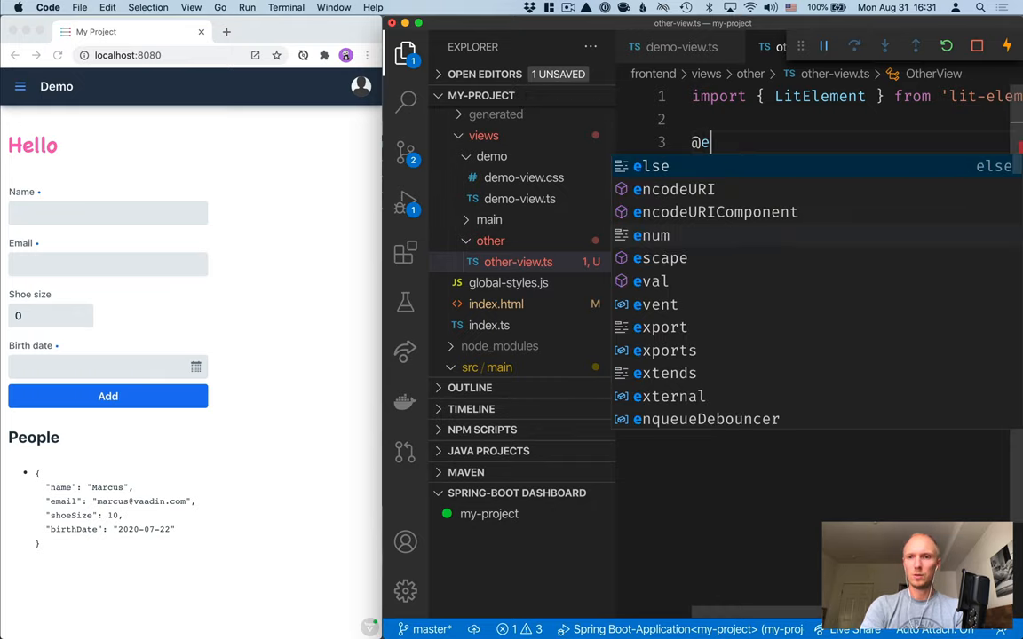
key(BackSpace)
text(custom)
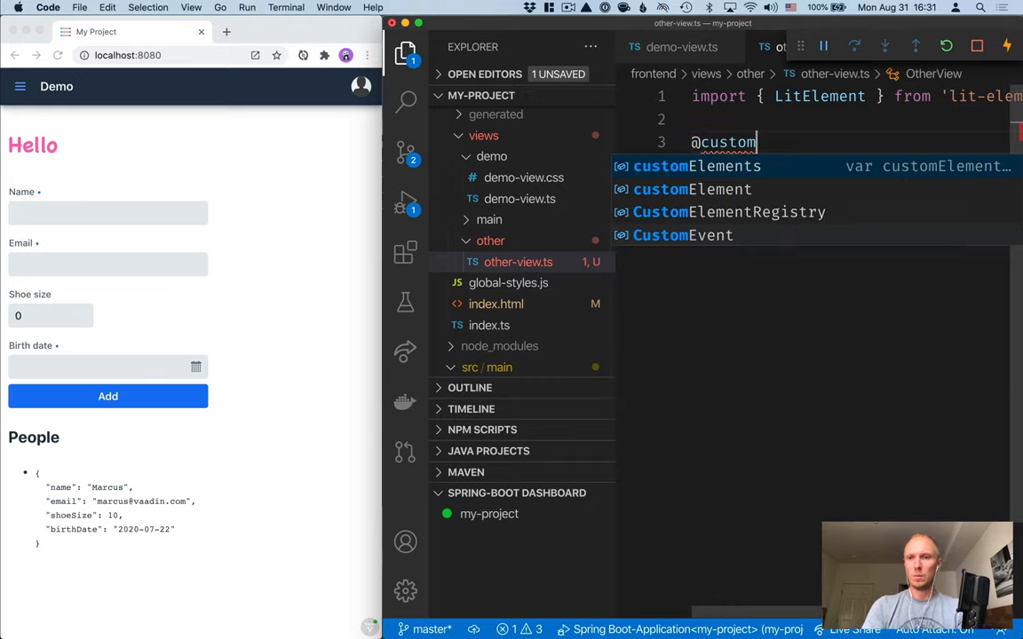
key(Tab)
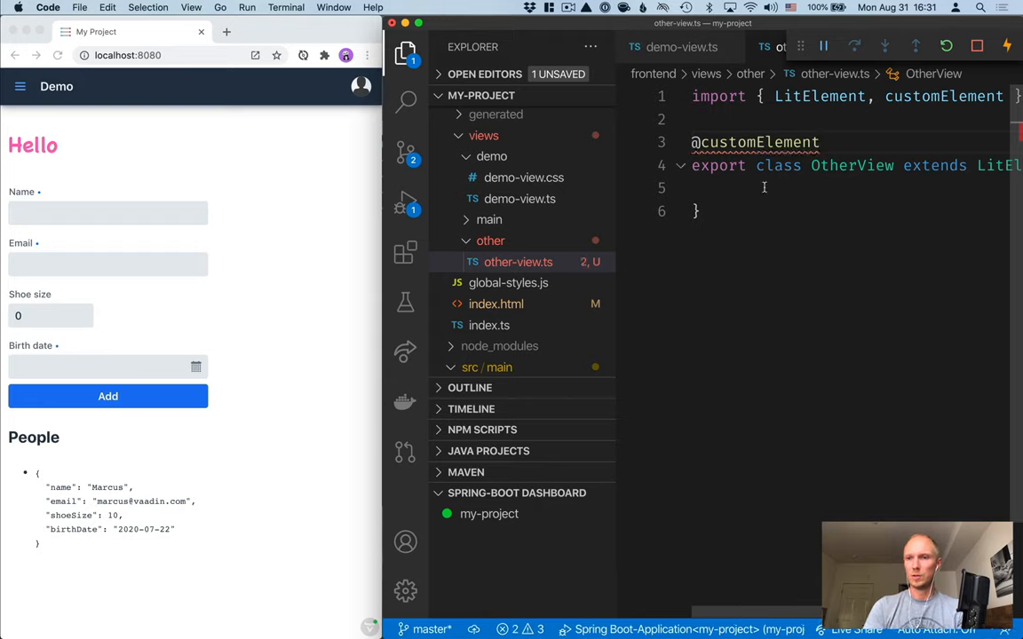
text((')
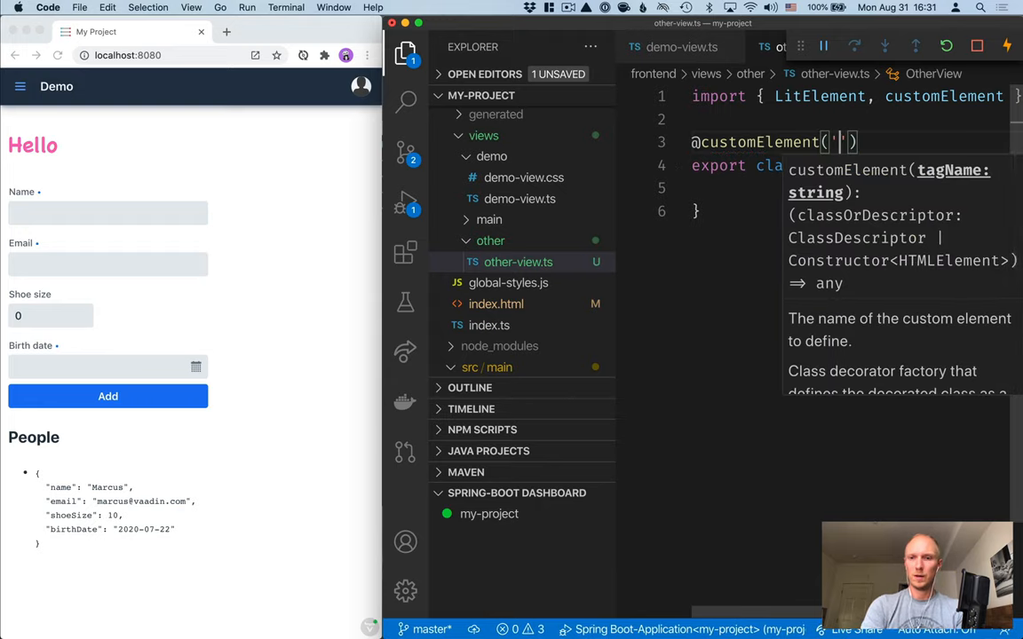
text(otherVi)
key(BackSpace)
key(BackSpace)
text(-view)
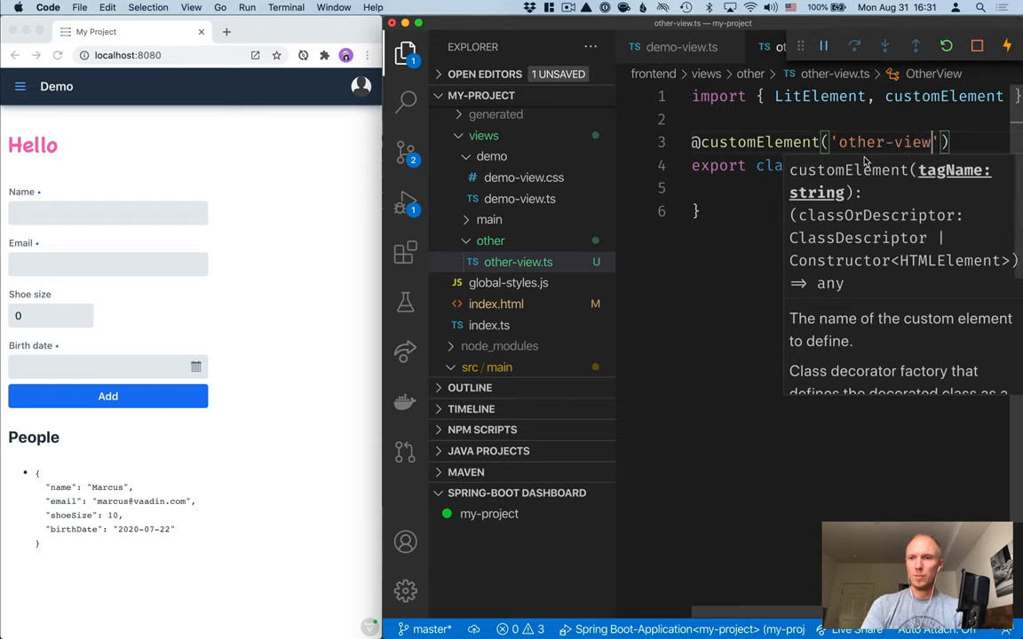
double_click(891, 142)
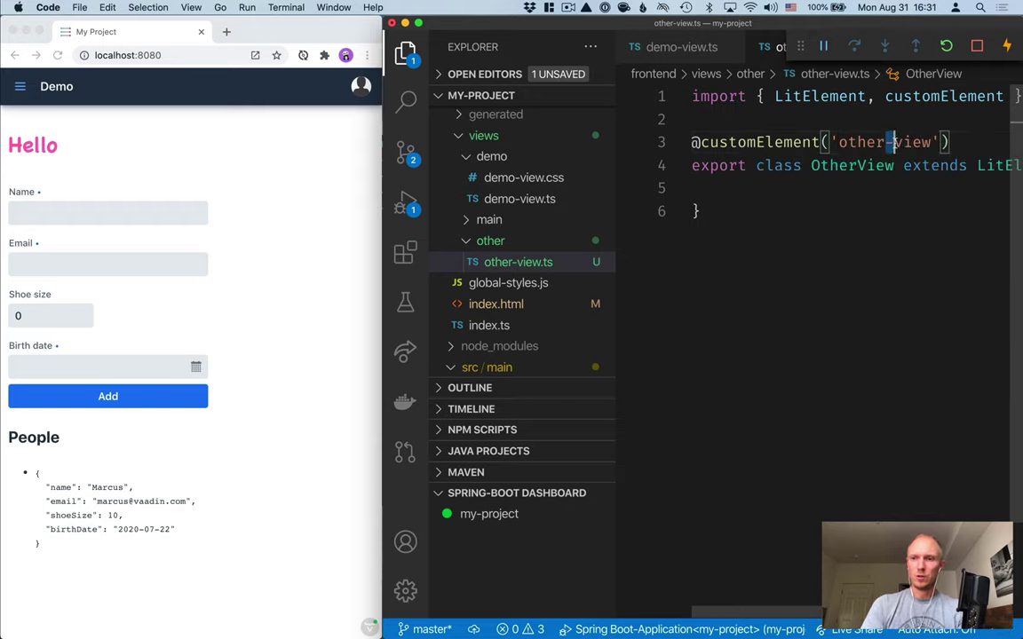
click(955, 143)
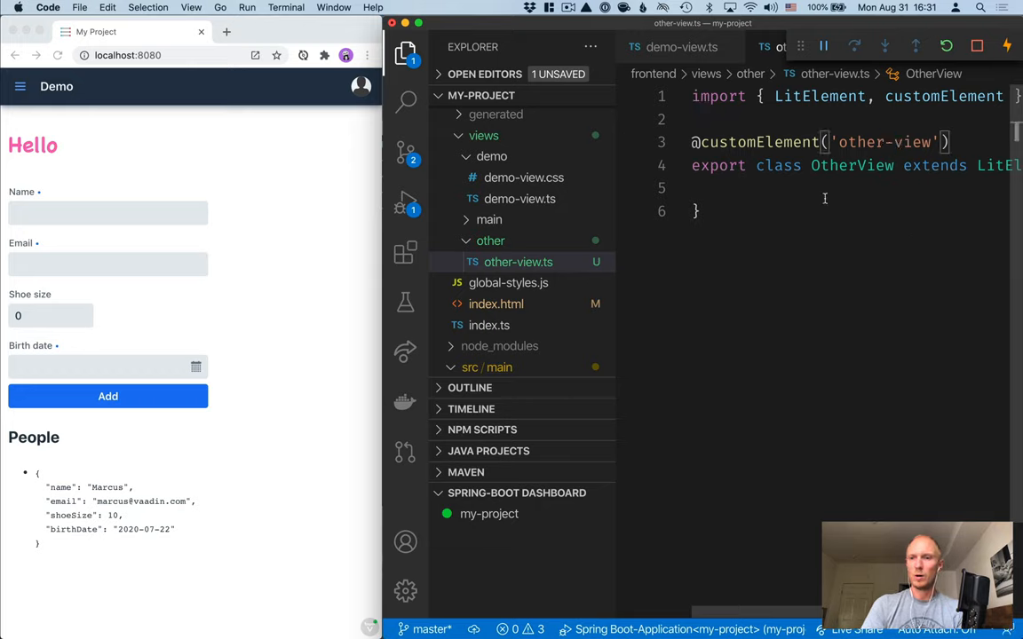
key(cmd+s)
Add a render() method stub inside the OtherView class via autocomplete.
key(cmd+b)
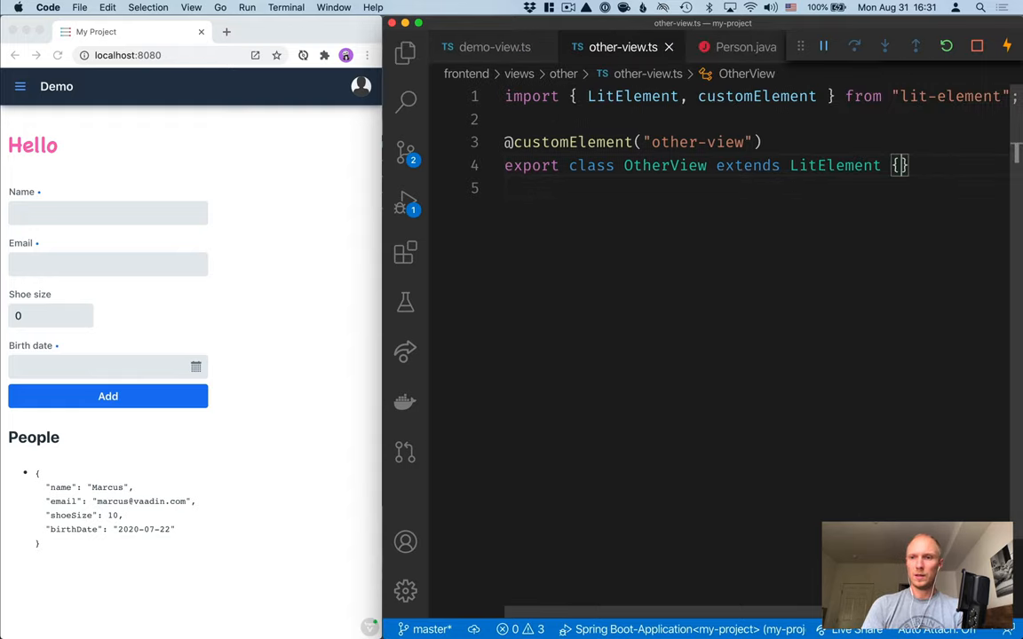
key(Return)
key(Return)
text(t)
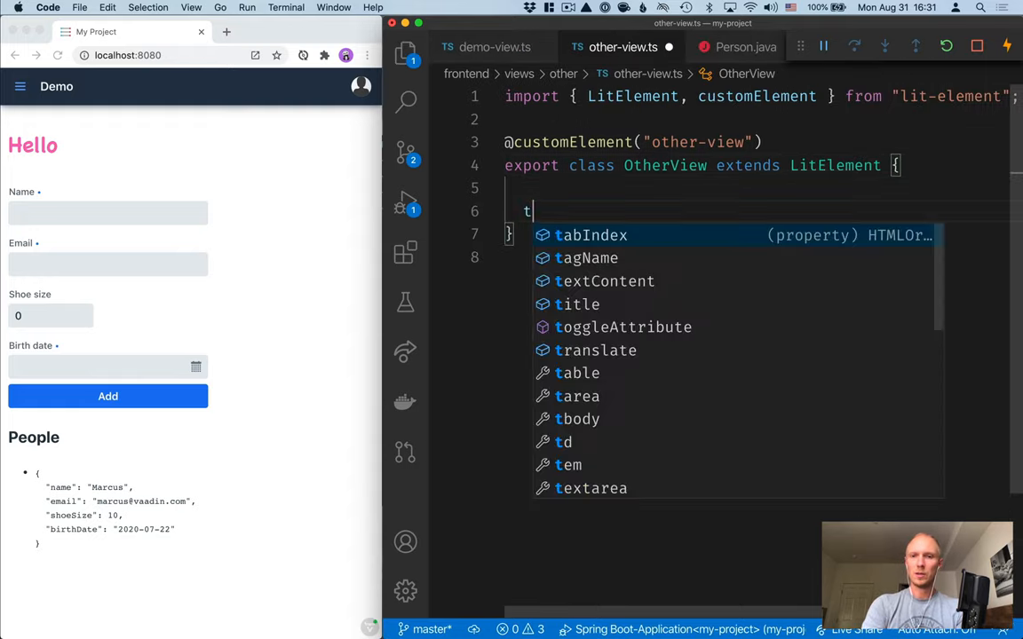
key(Escape)
key(BackSpace)
text(r)
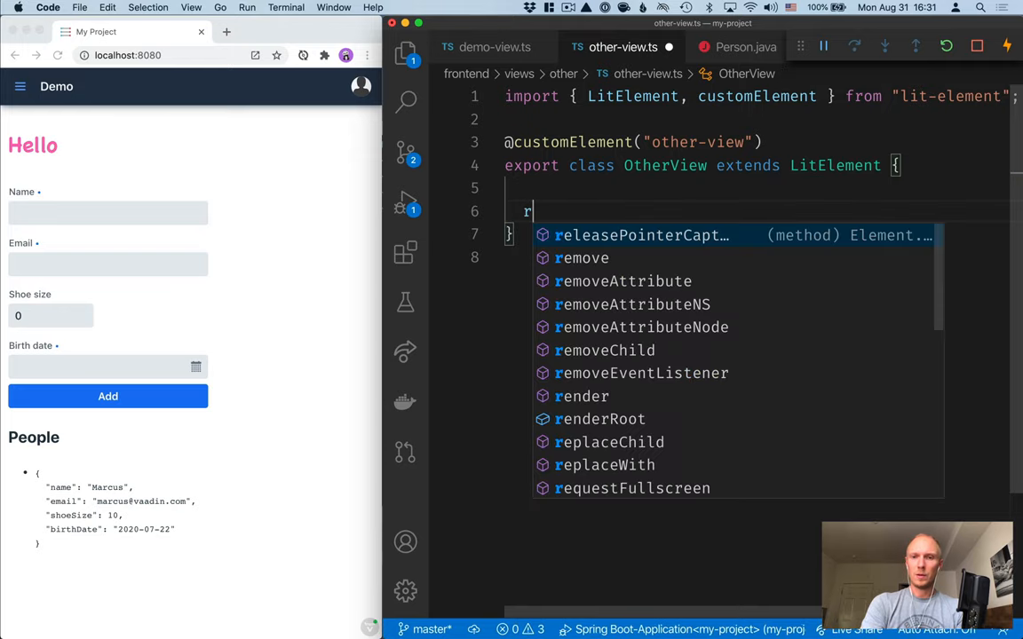
text(on)
key(BackSpace)
key(BackSpace)
text(ender() {)
key(Return)
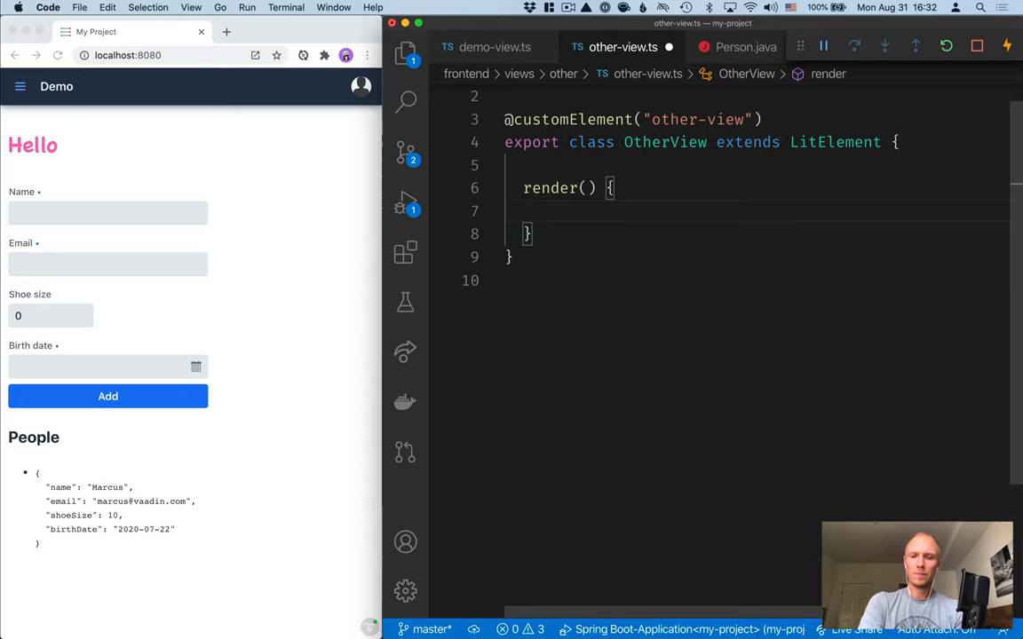
text(return htm)
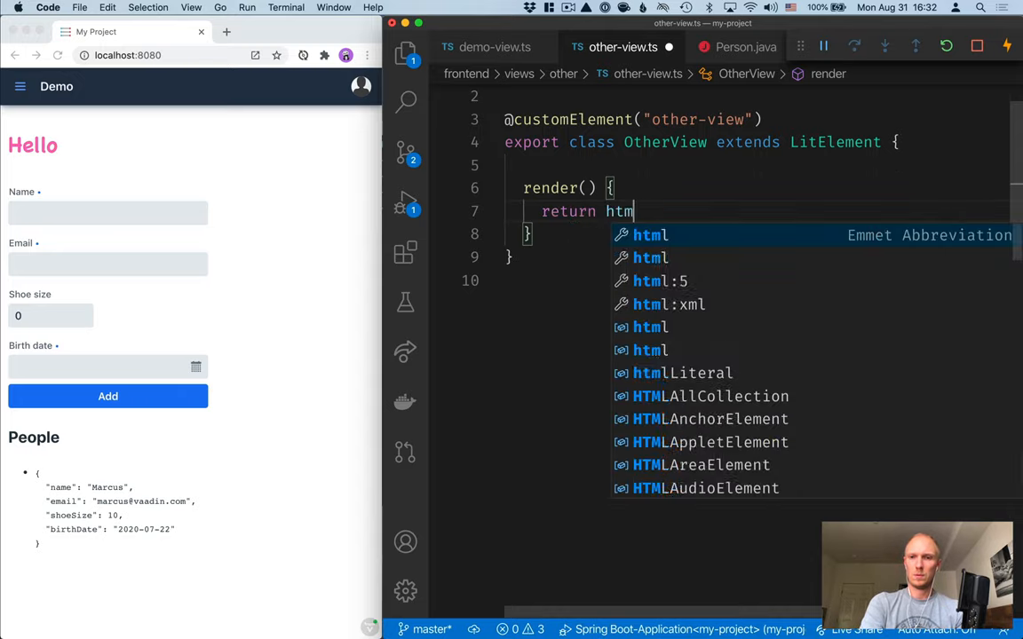
text(l)
Return html`<h1>I'm another view</h1>` from render using Emmet, then save.
key(Escape)
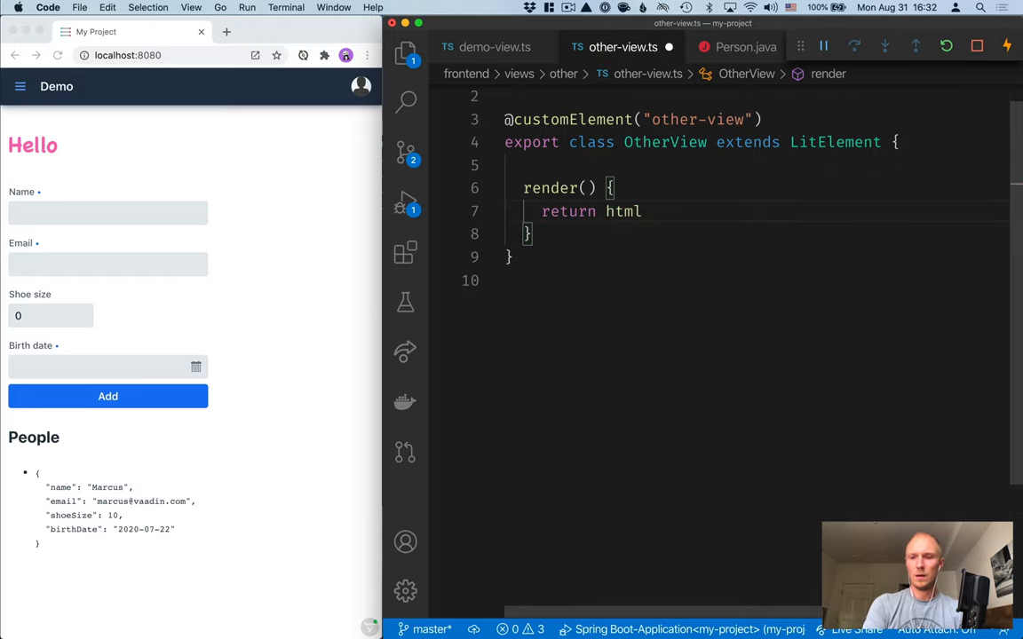
scroll(710, 267, up, 1)
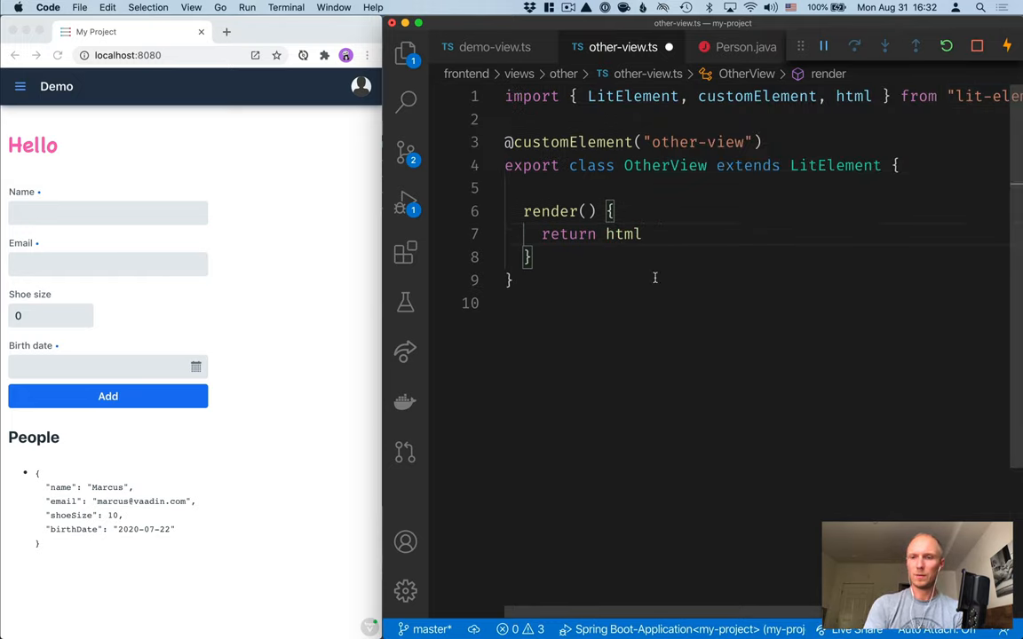
text(`)
key(Right)
text(;)
key(Return)
key(Return)
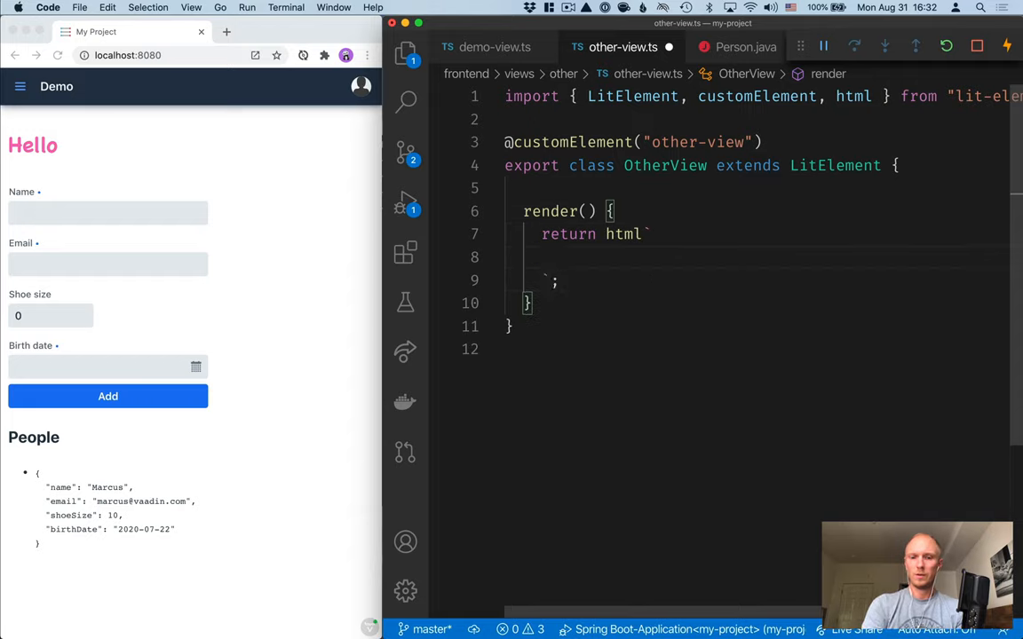
text(h1)
key(Tab)
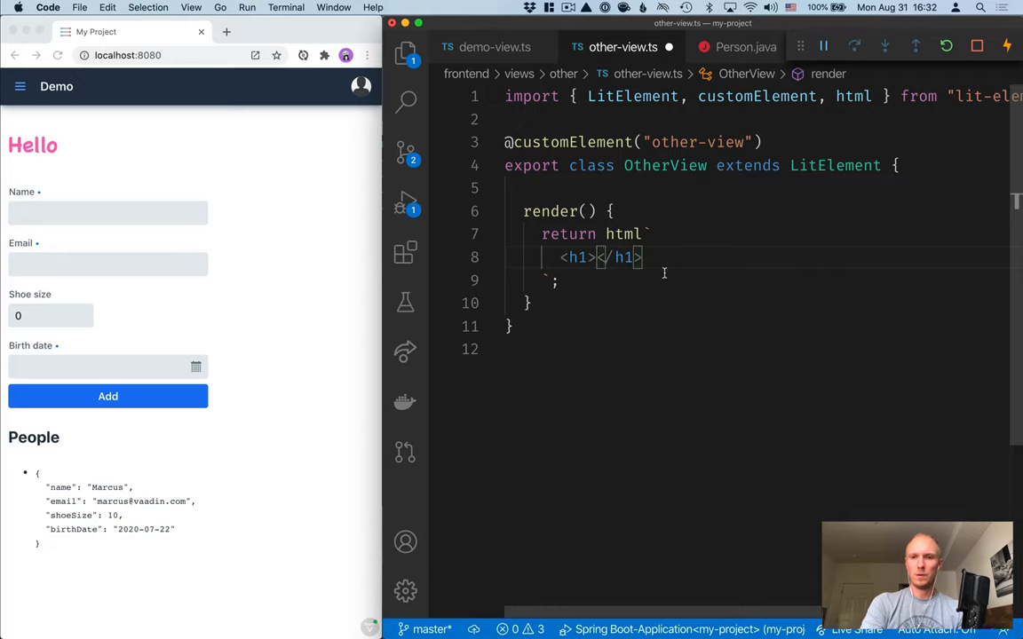
text(I'm another view)
key(super+s)
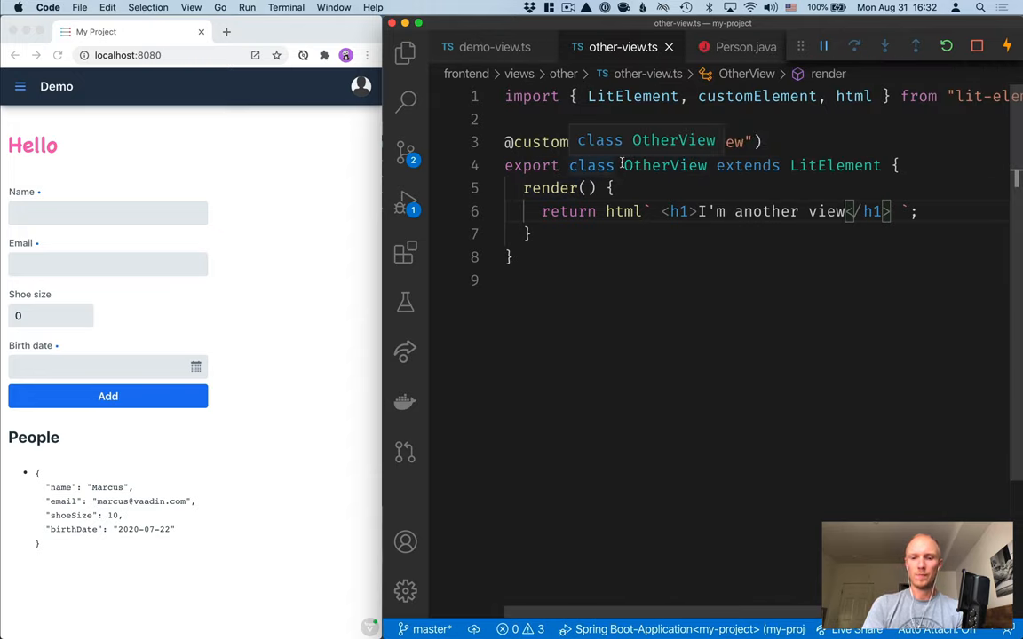
Switch to index.ts from the Explorer and hide the sidebar.
key(super+b)
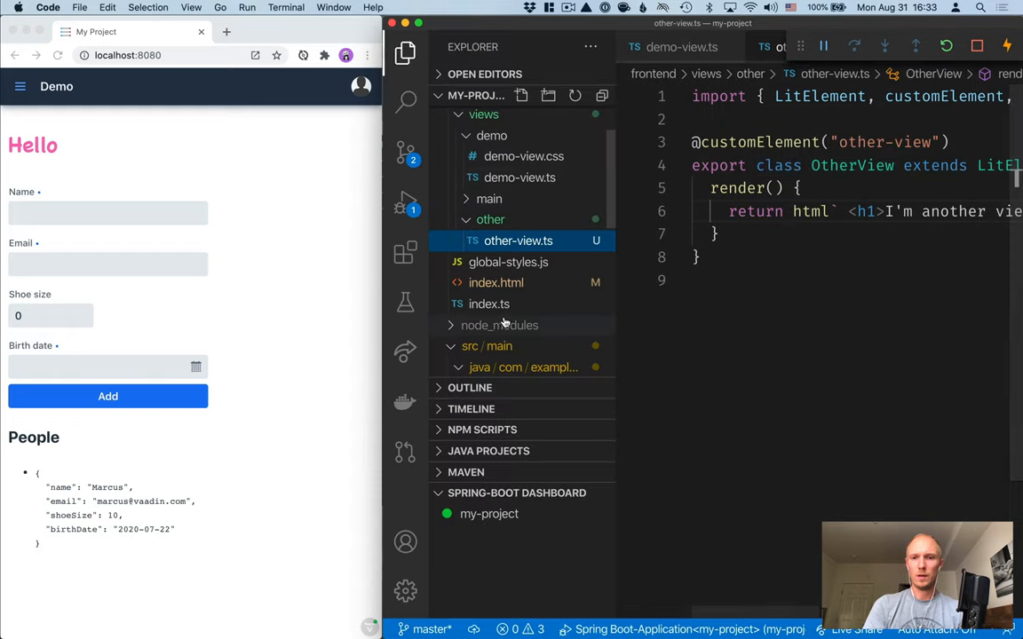
click(486, 303)
key(super+b)
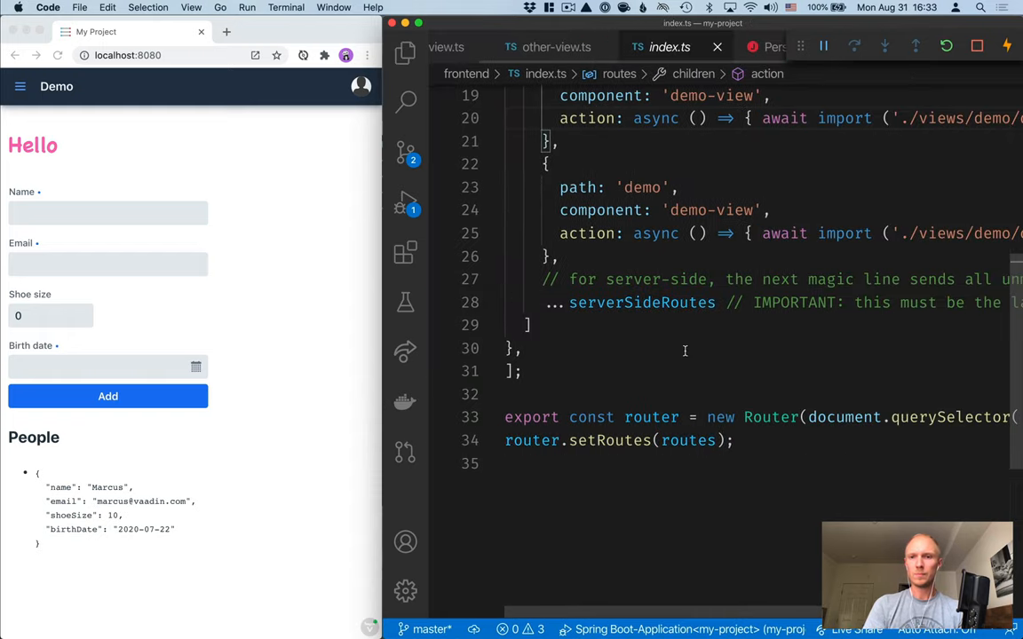
scroll(684, 356, up, 5)
scroll(684, 355, up, 2)
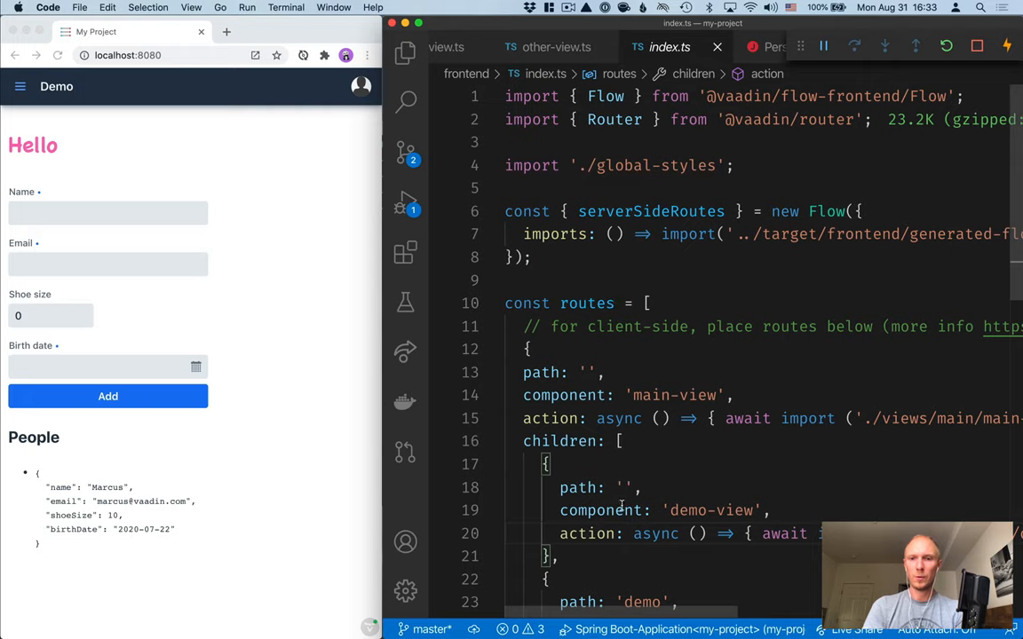
scroll(618, 472, down, 6)
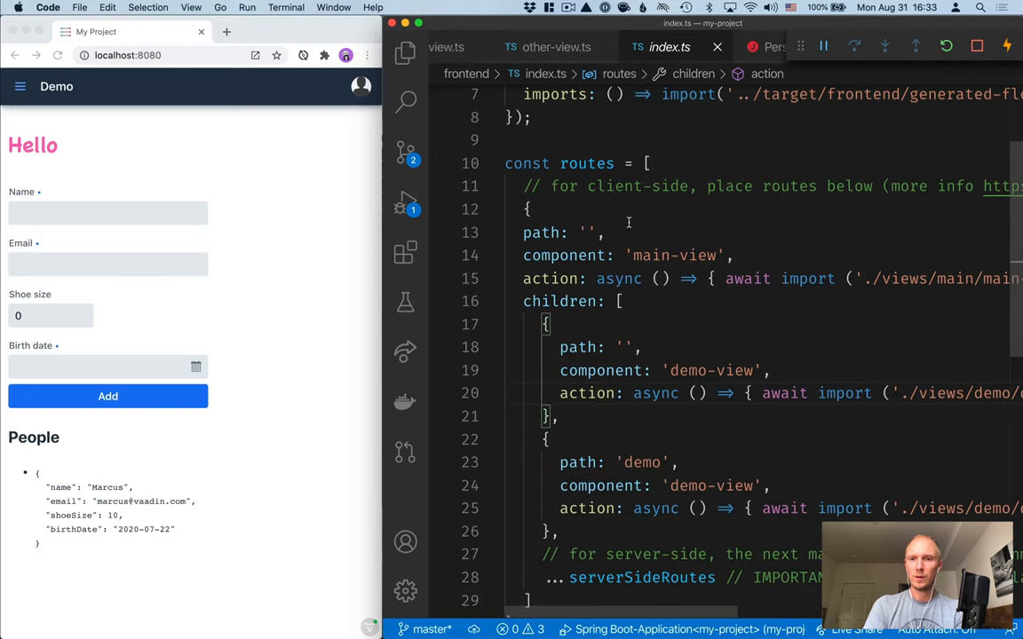
Annotate 'const routes' with the type ': Route[]' using the Route suggestion.
click(614, 163)
text(: T)
key(BackSpace)
text(Route)
key(Escape)
text([])
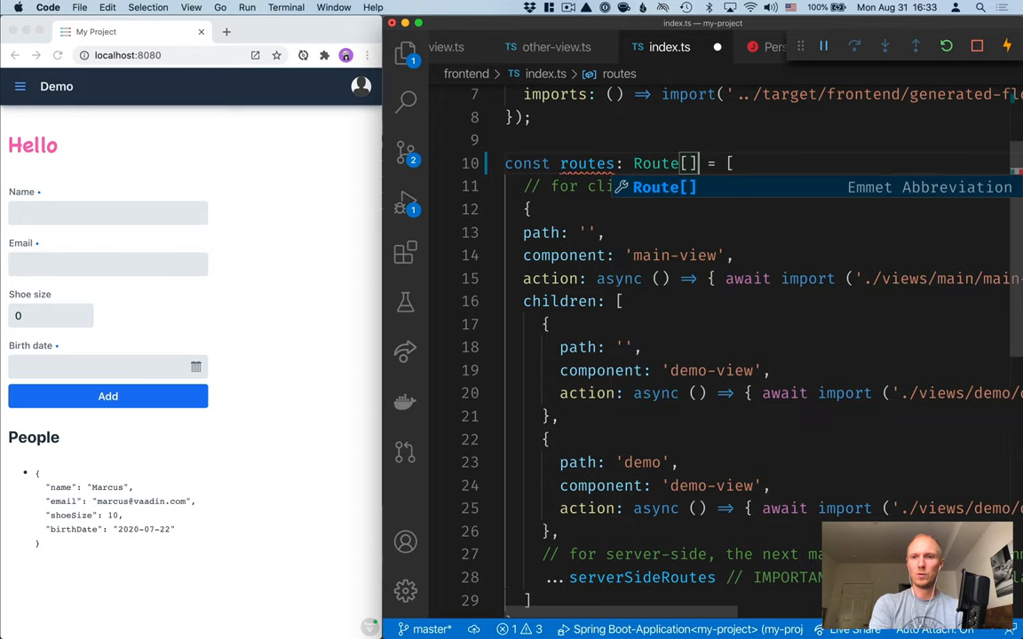
click(582, 254)
scroll(588, 256, down, 5)
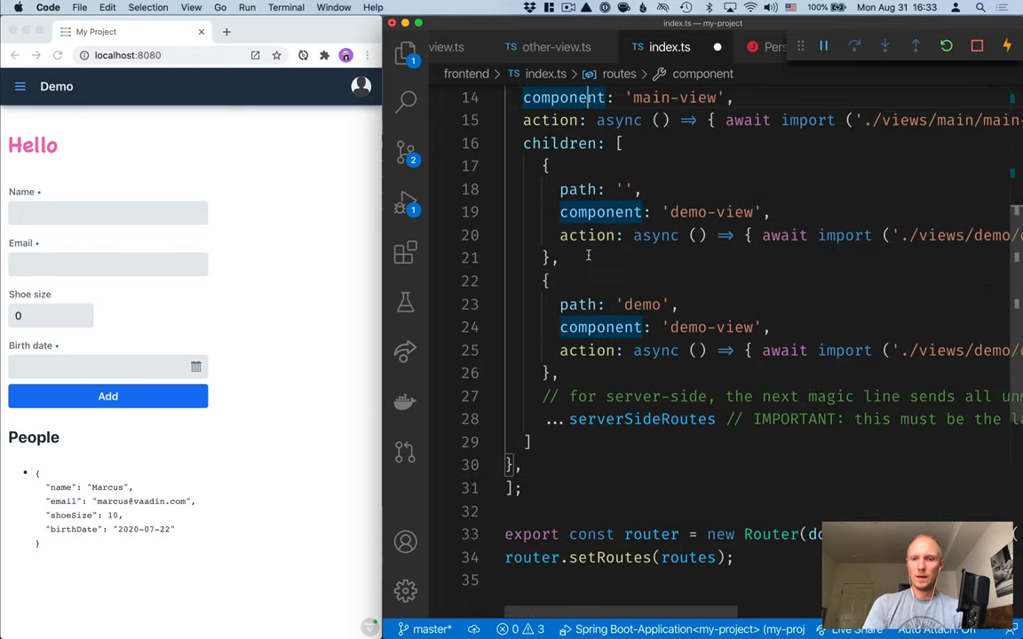
Review the existing default '' and 'demo' route paths before adding a new one.
click(560, 371)
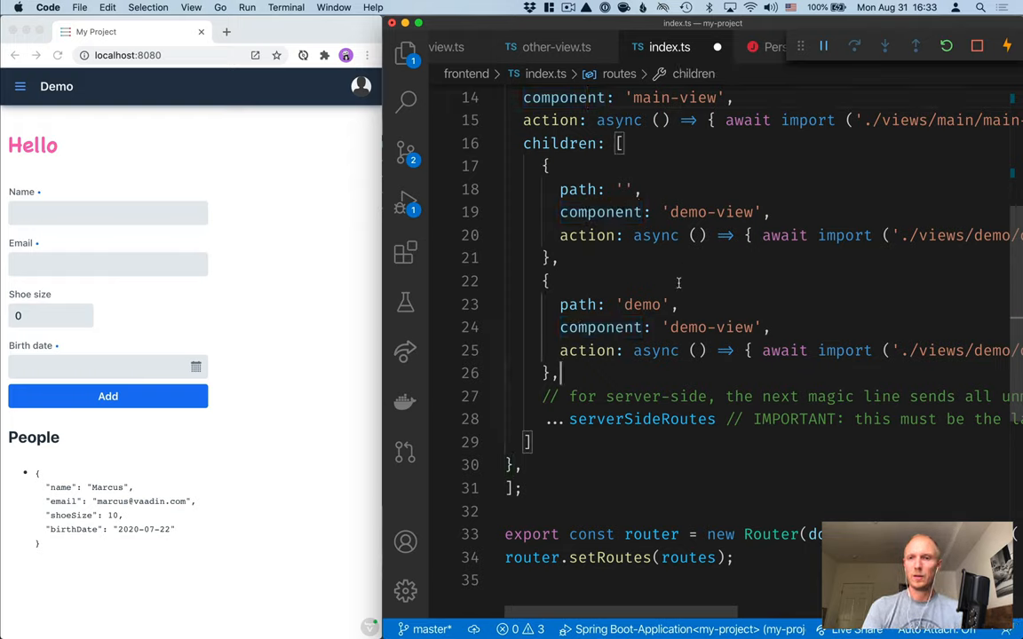
double_click(621, 189)
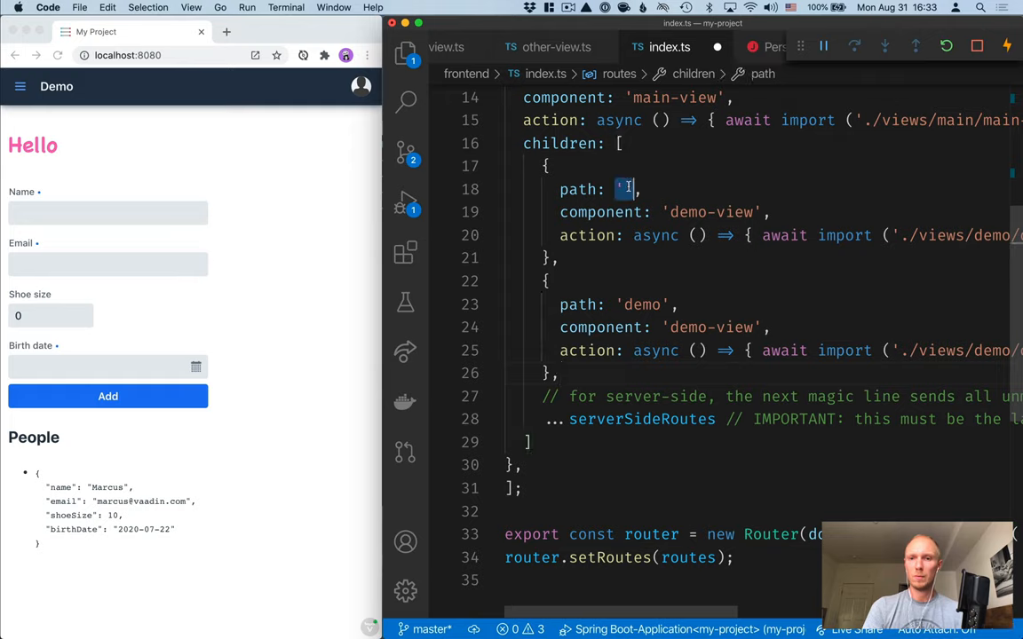
double_click(627, 304)
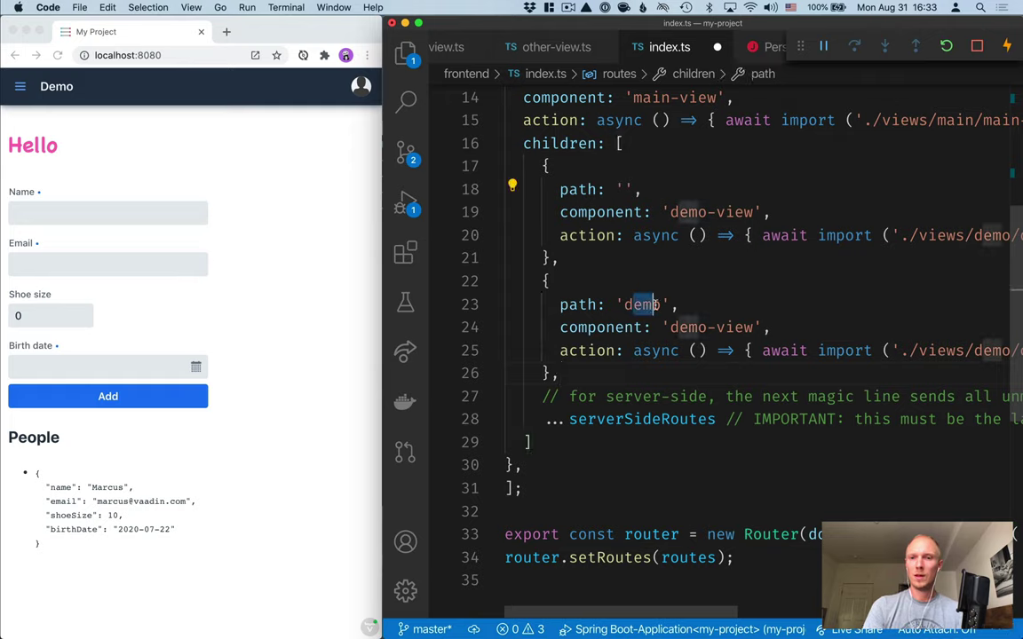
Add a child route { path: 'other', component: 'other-view' } after the demo route.
click(571, 375)
key(Return)
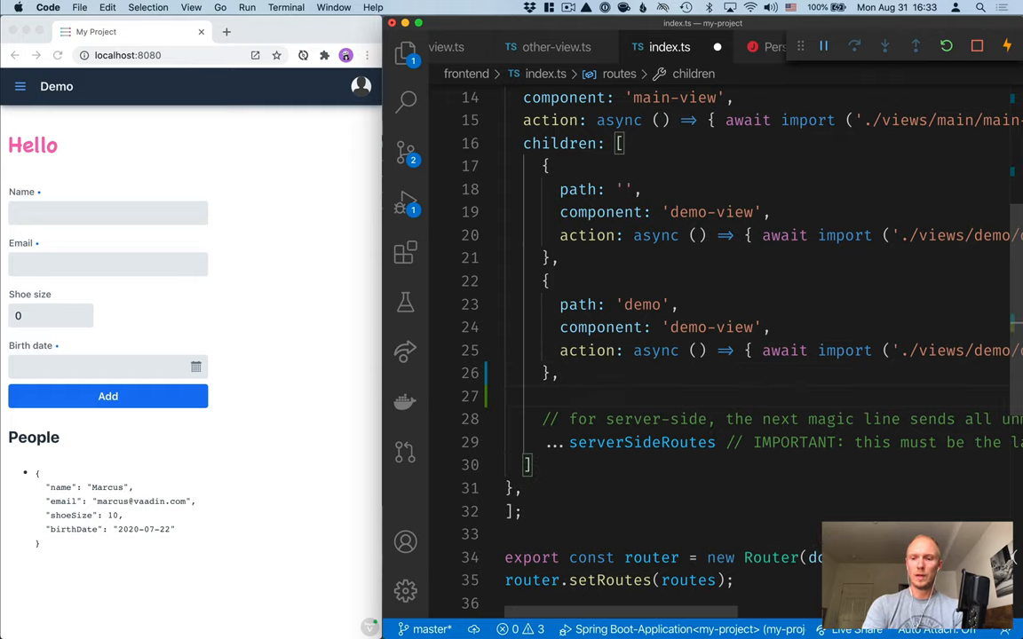
text({},)
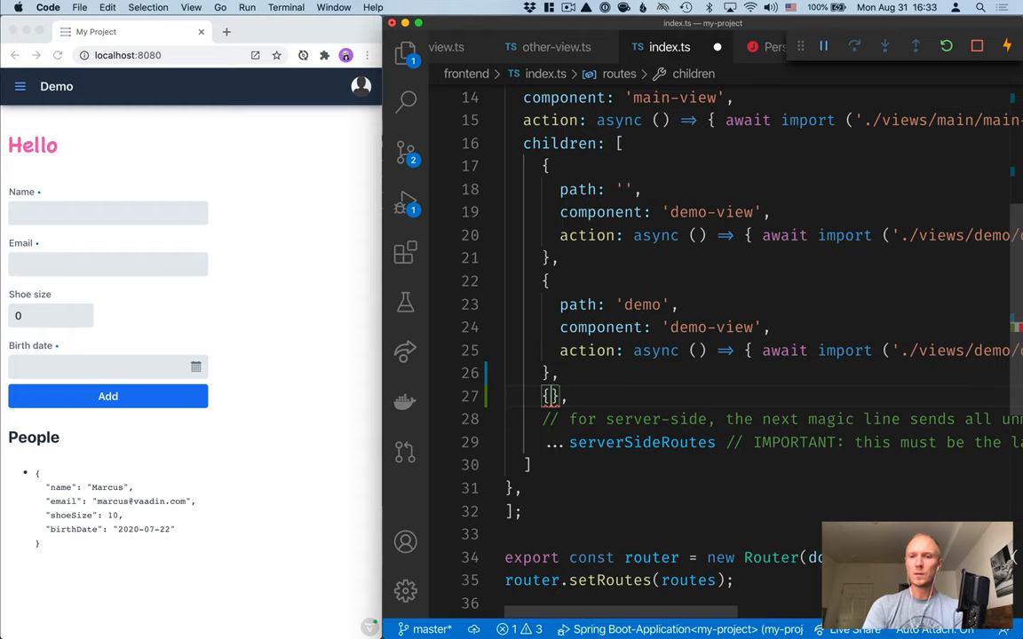
key(Return)
text(p)
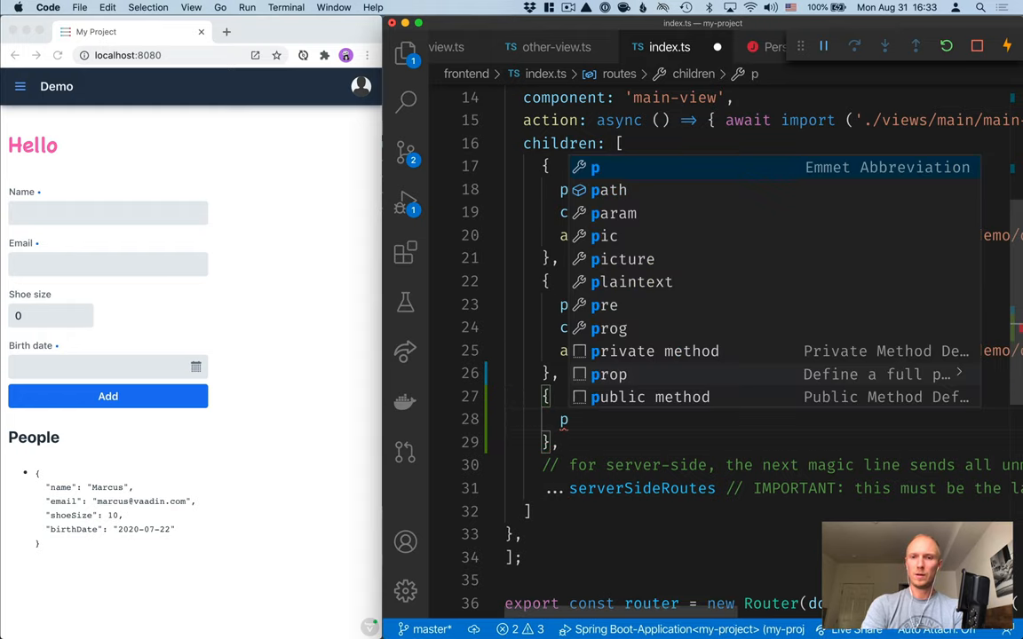
text(ath: 'other',)
key(Return)
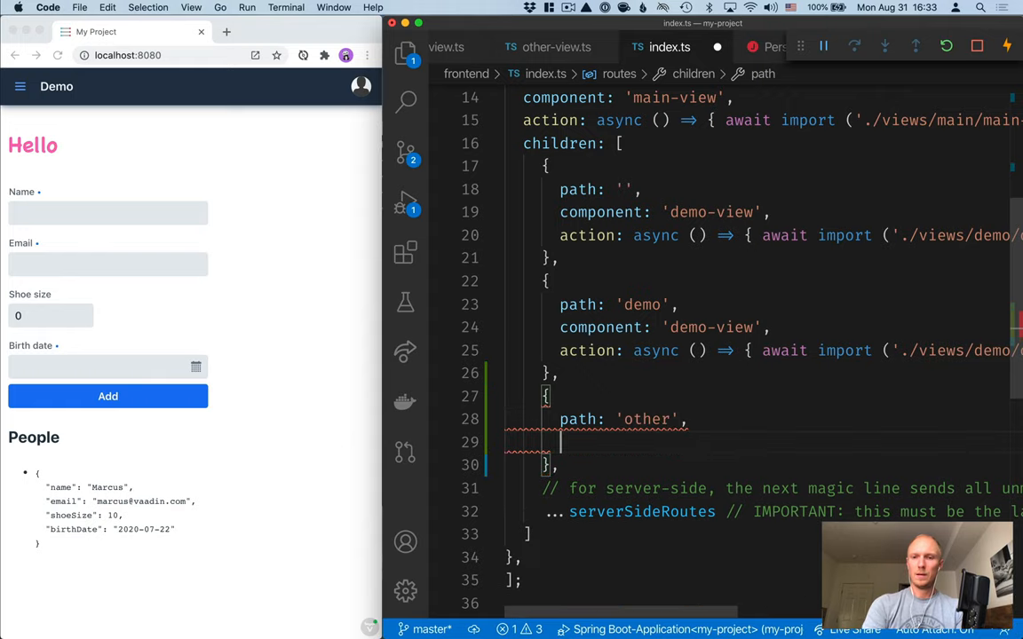
text(com)
key(Tab)
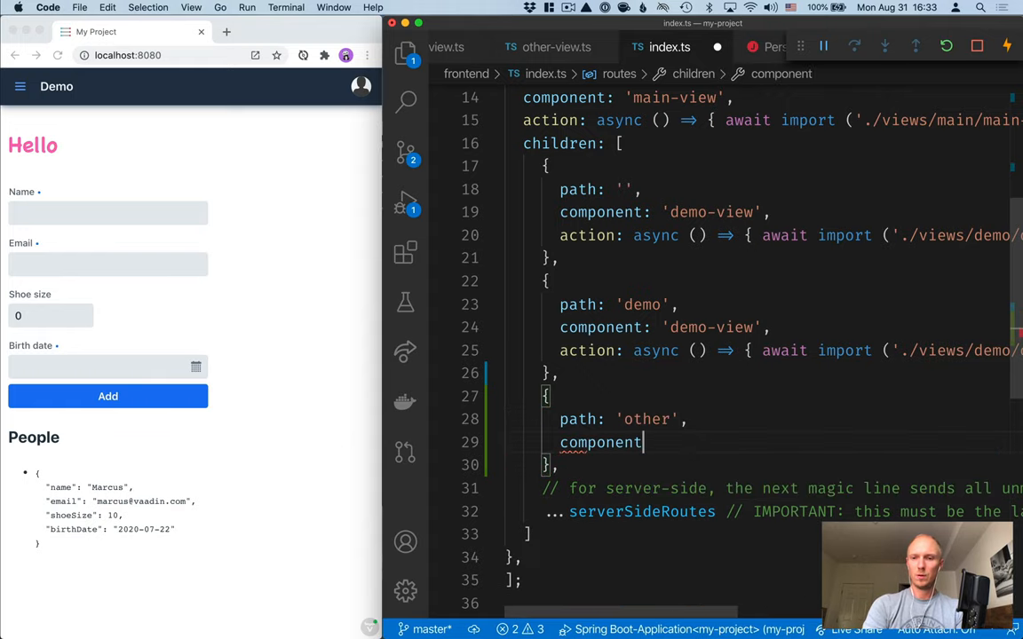
text(: 'other-)
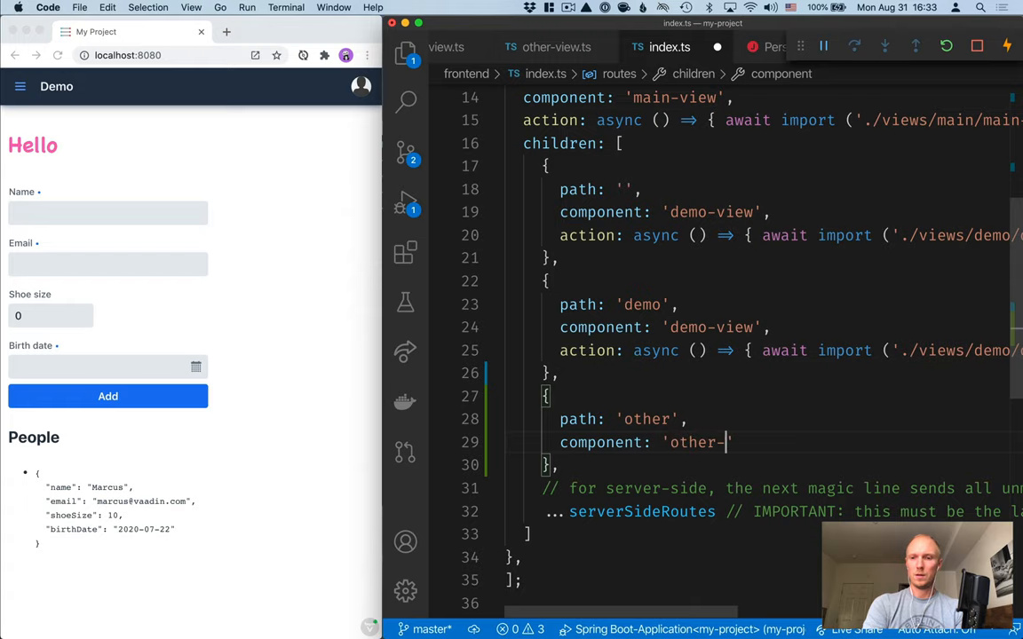
text(view)
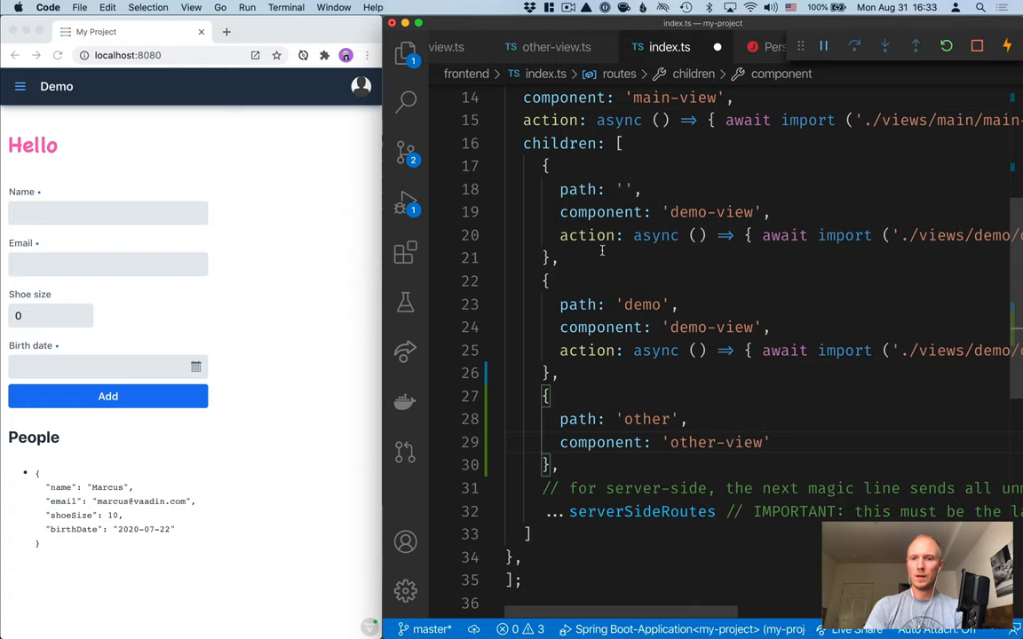
scroll(601, 252, up, 4)
scroll(601, 252, down, 2)
scroll(601, 252, down, 2)
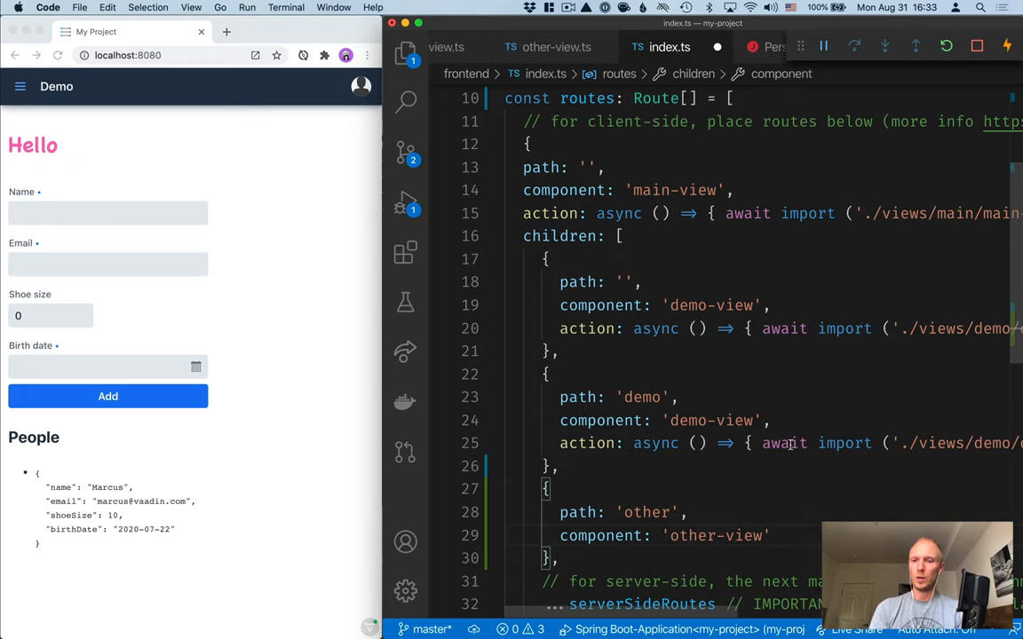
scroll(789, 444, up, 9)
Import './views/other/other-view' below the global styles import and save index.ts.
click(749, 165)
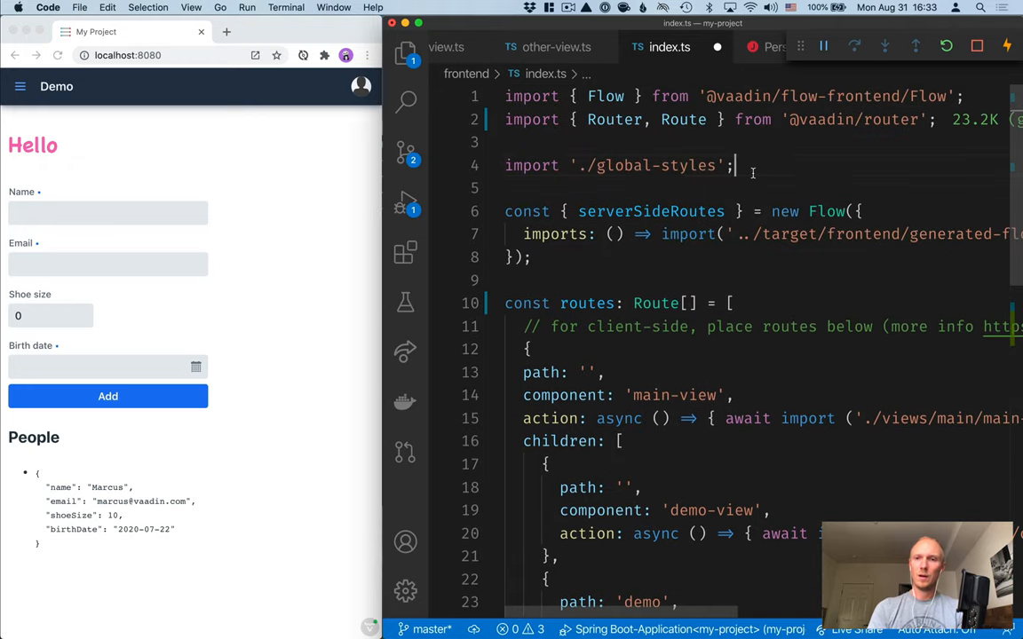
key(Return)
text(im)
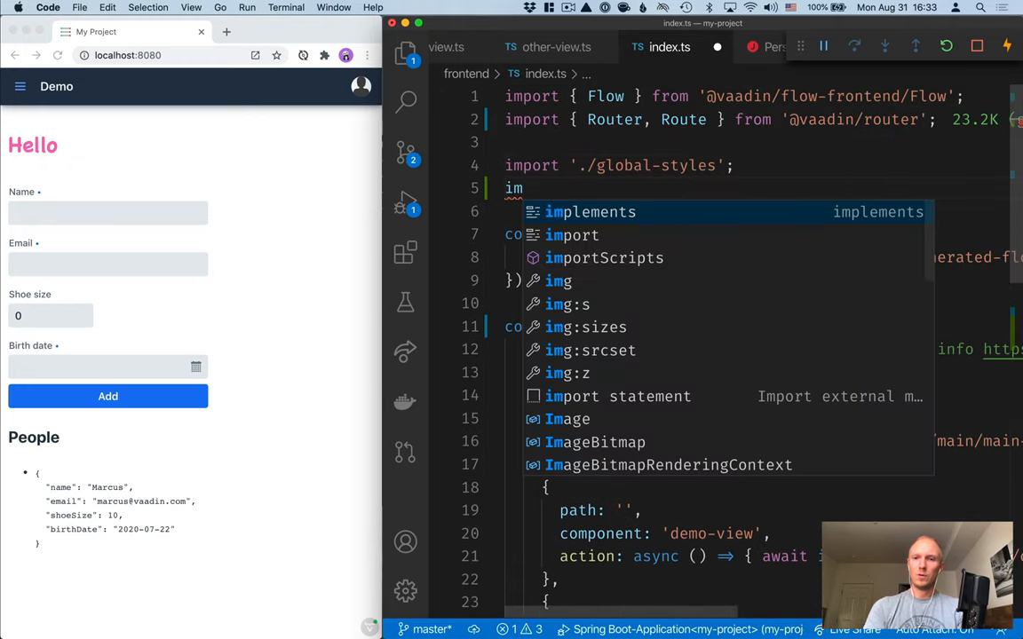
key(Down)
key(Tab)
text('./views)
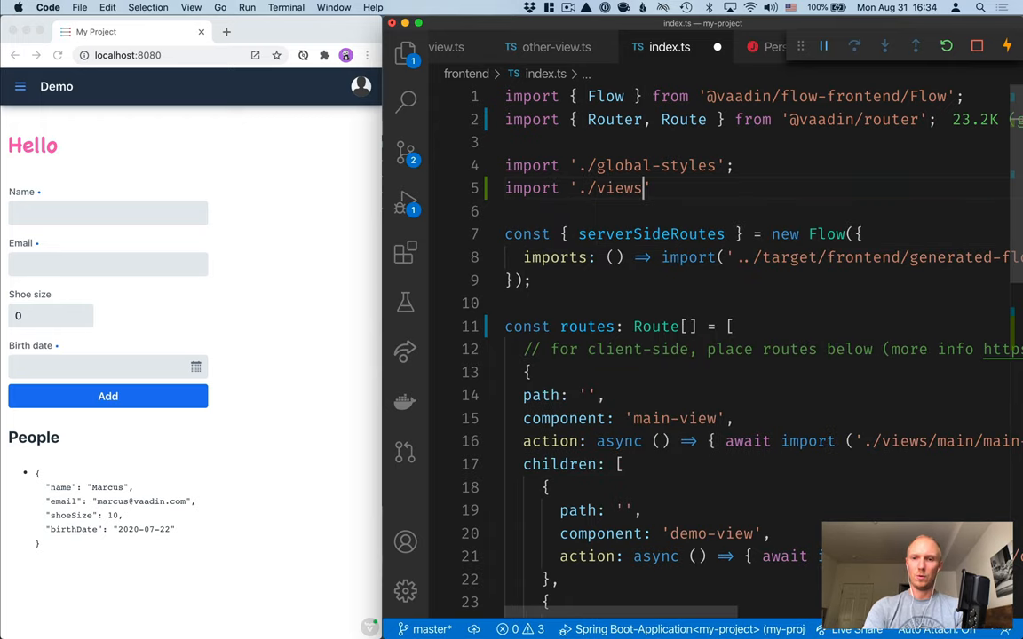
text(/)
key(Down)
key(Down)
key(Tab)
text(/)
key(Tab)
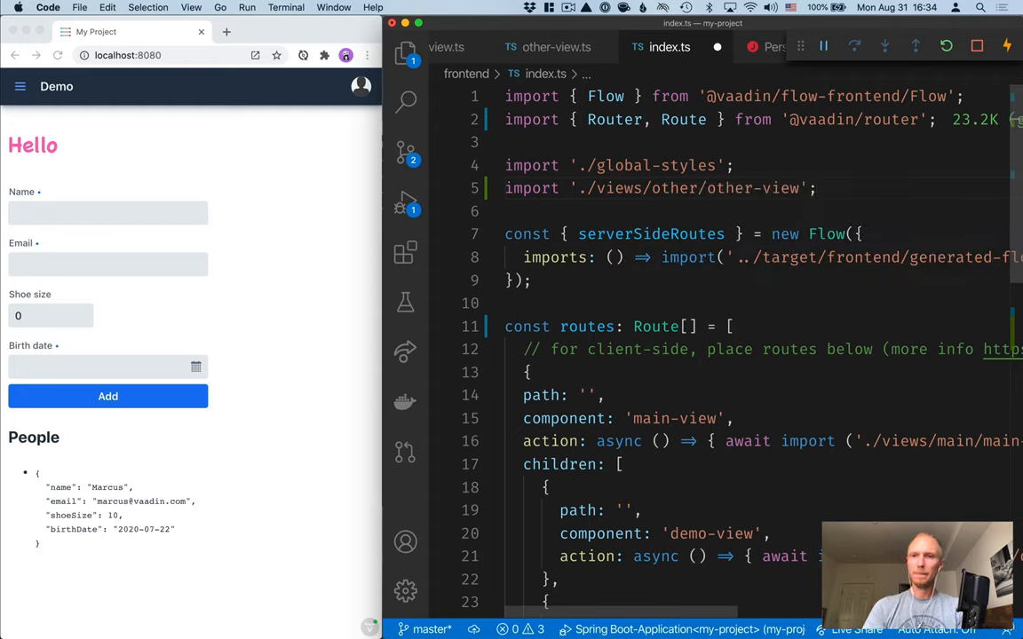
key(super+s)
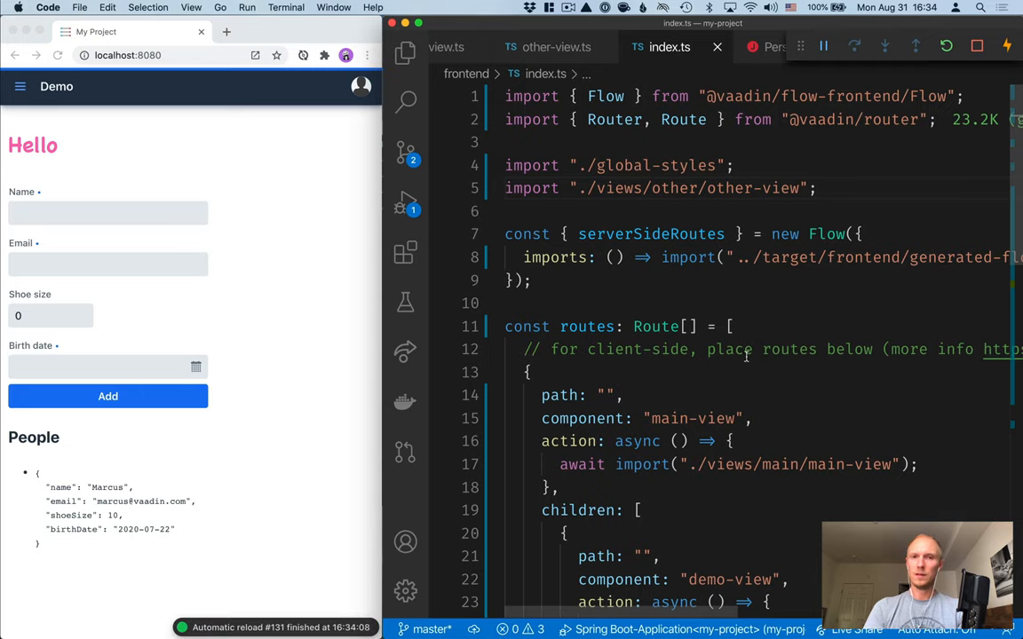
In demo-view.ts add <a href="/other">Go to another view</a> below the Hello heading.
click(462, 47)
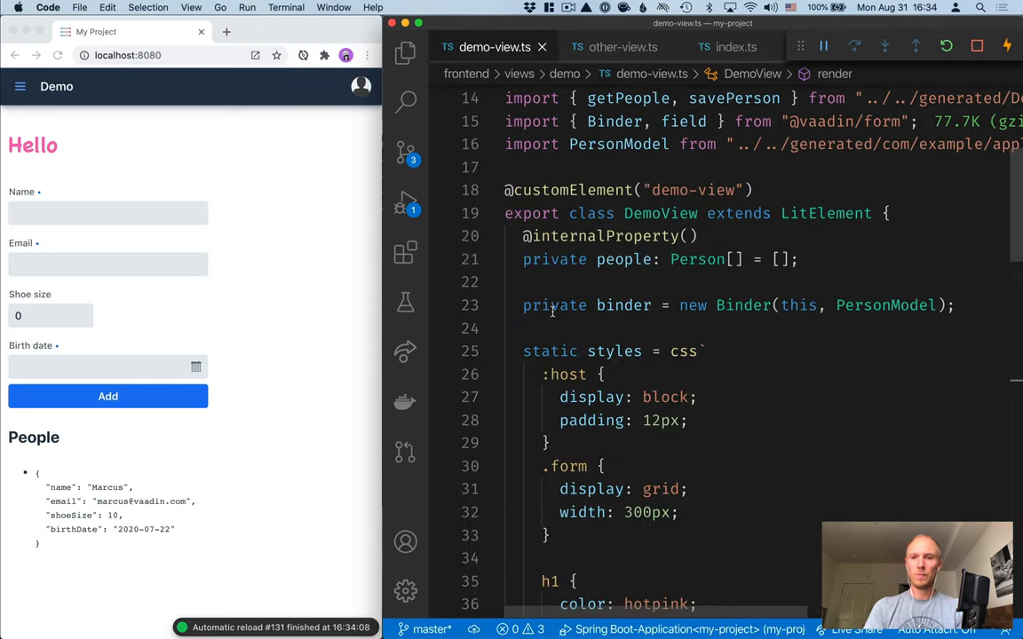
scroll(608, 385, down, 5)
scroll(609, 385, down, 2)
scroll(608, 386, down, 5)
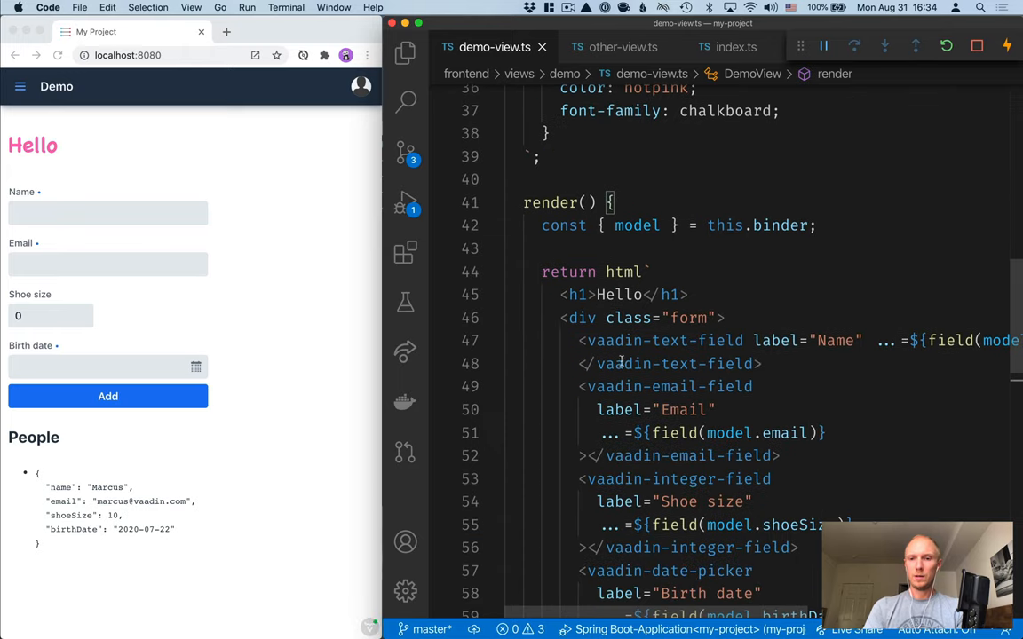
click(705, 300)
key(Return)
key(Return)
text(a)
key(Tab)
text(/other)
key(Tab)
text(CLick)
key(BackSpace)
key(BackSpace)
key(BackSpace)
key(BackSpace)
key(BackSpace)
key(BackSpace)
text(Go to another view</a>)
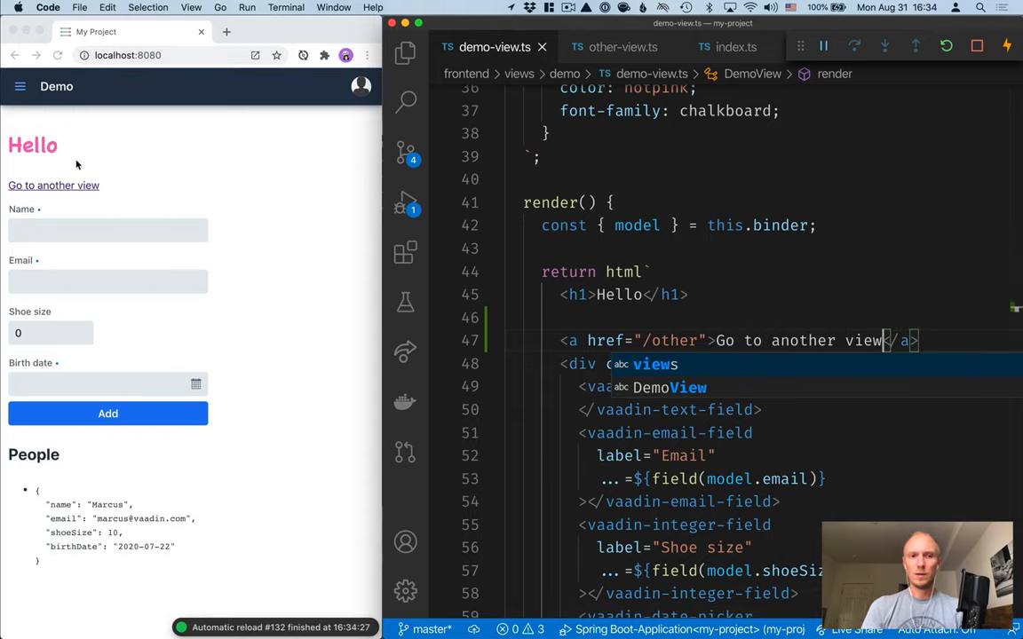
Follow the 'Go to another view' link in Chrome to reach localhost:8080/other.
click(93, 174)
click(84, 186)
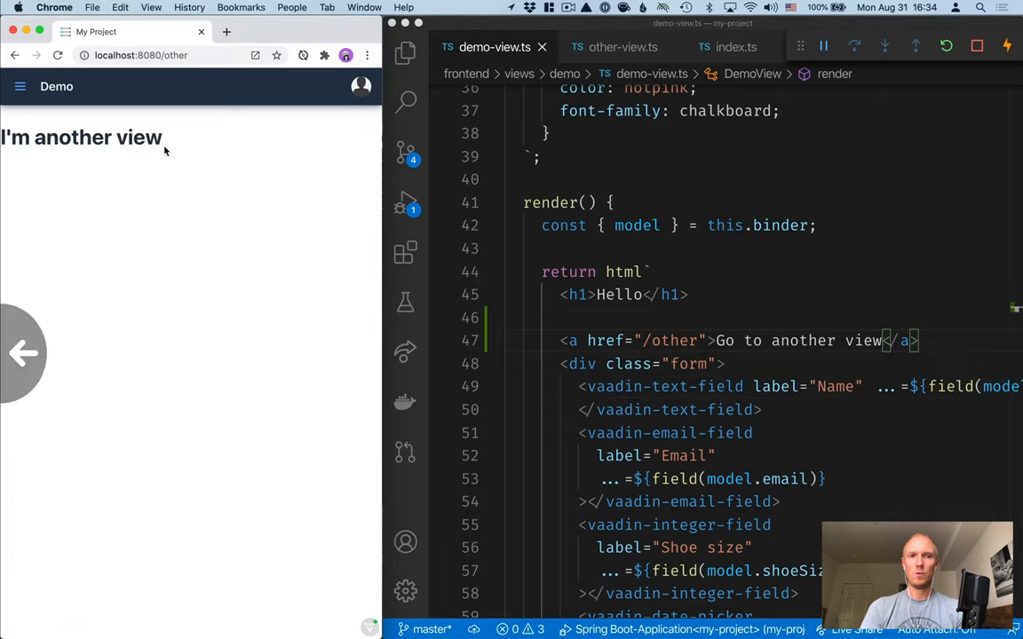
scroll(164, 151, left, 5)
scroll(164, 151, right, 5)
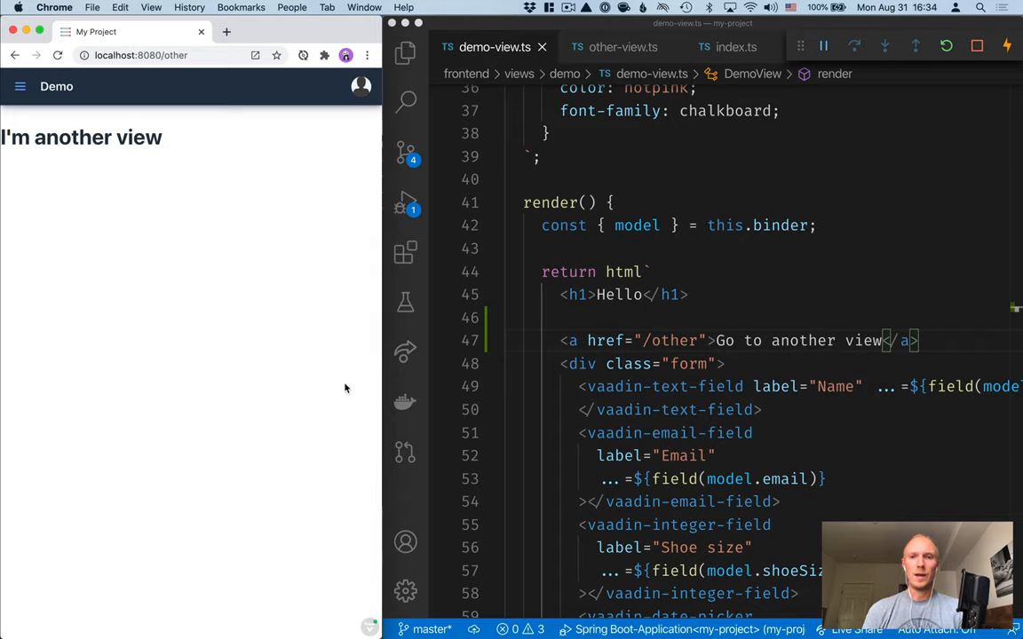
Change the other route's path in index.ts to 'other/:id'.
click(730, 47)
scroll(708, 356, down, 5)
scroll(708, 397, down, 3)
scroll(708, 398, down, 1)
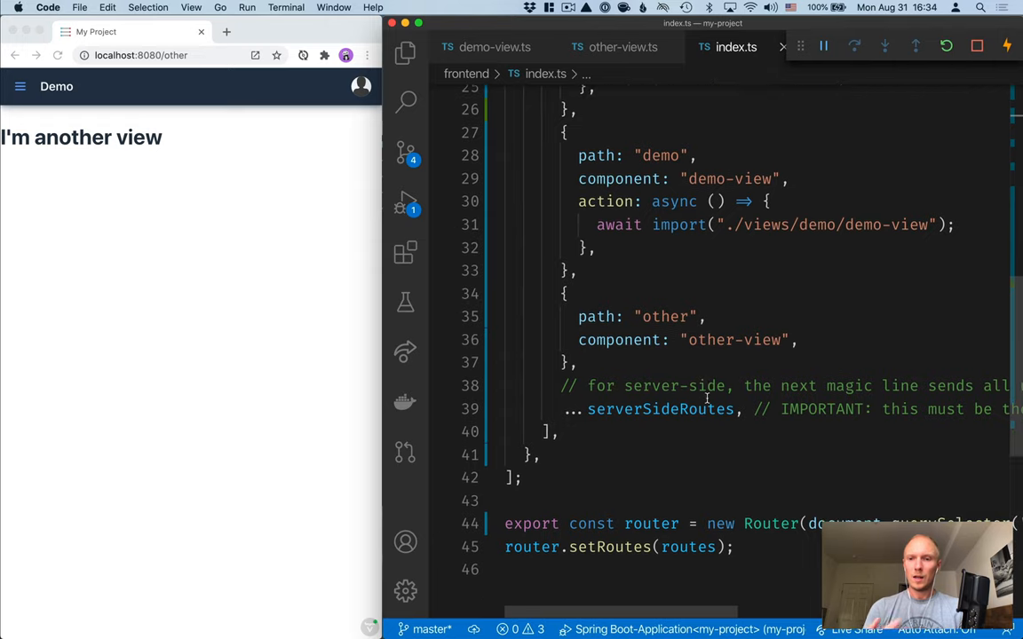
click(685, 318)
text(/)
text(id)
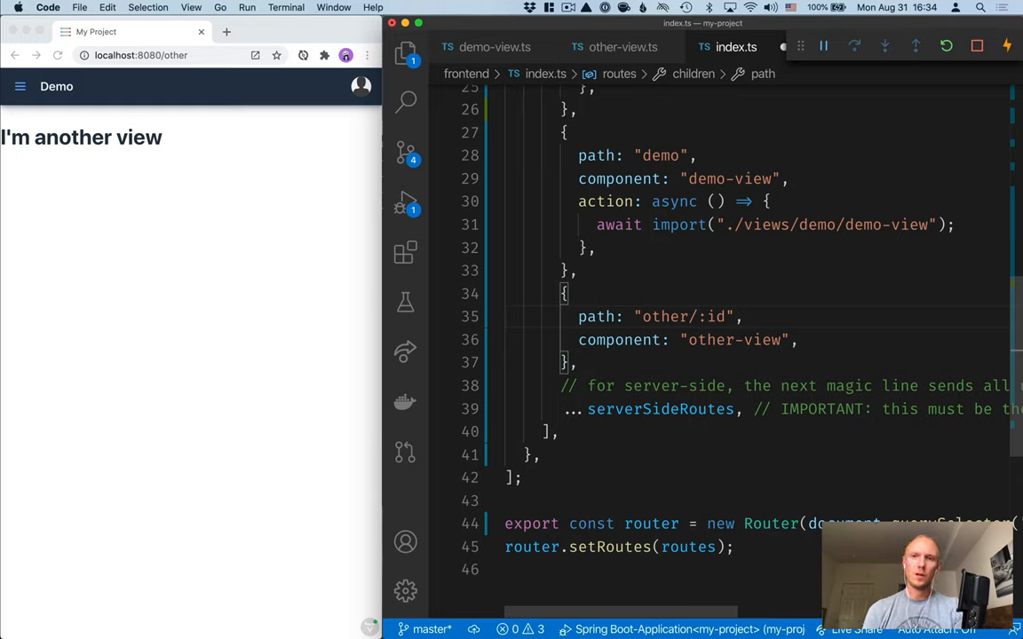